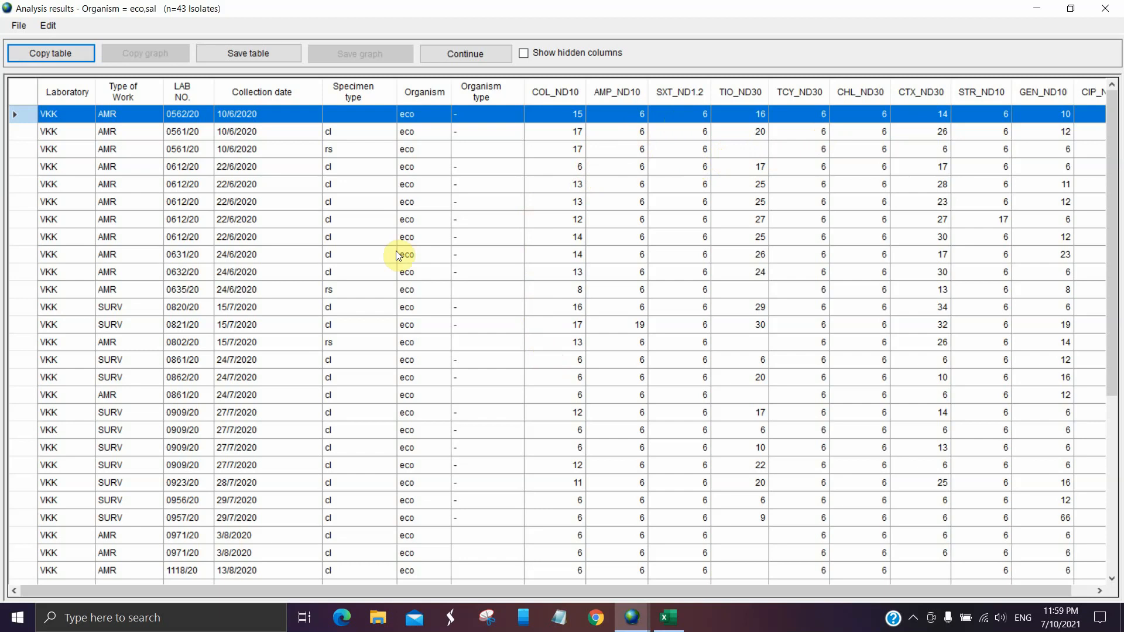
Copy the analysis results table and paste it into the blank Excel workbook starting at cell A1
left_click(64, 55)
left_click(668, 617)
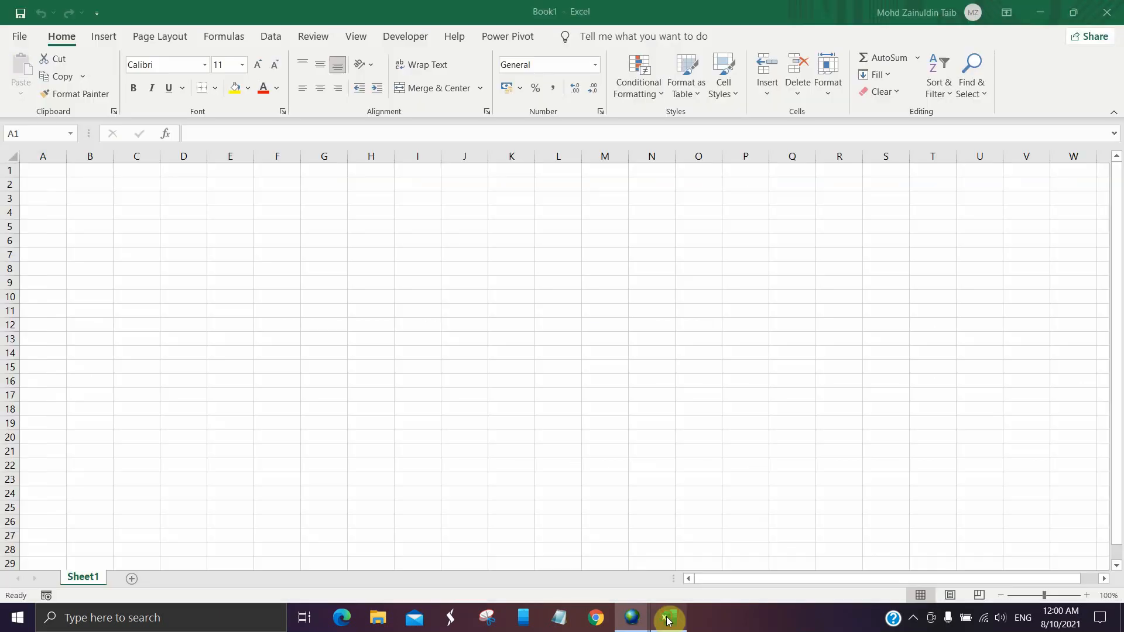
right_click(53, 171)
left_click(86, 248)
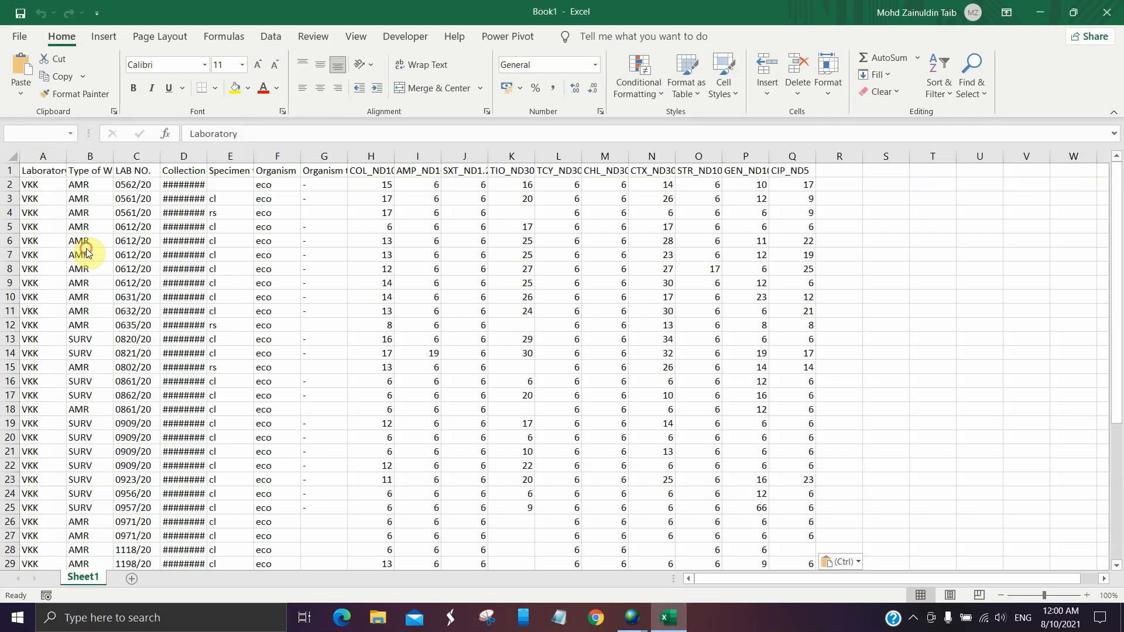
left_click(170, 227)
Save the workbook with the measured test results as Results.xlsx in the WhonetTech folder
left_click(19, 40)
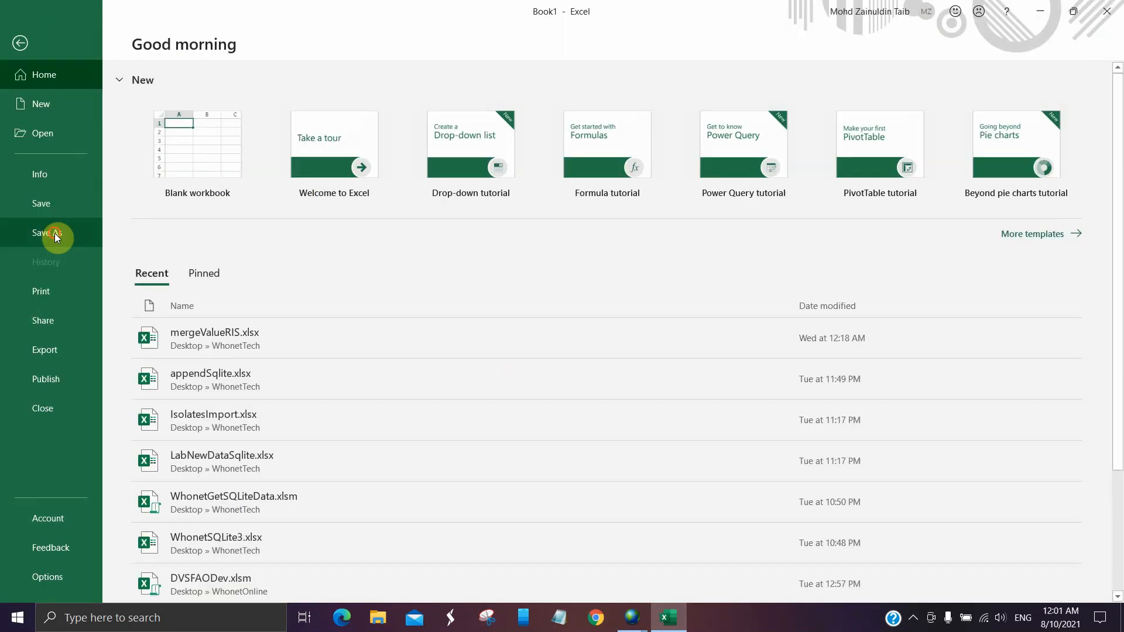
left_click(50, 233)
left_click(439, 347)
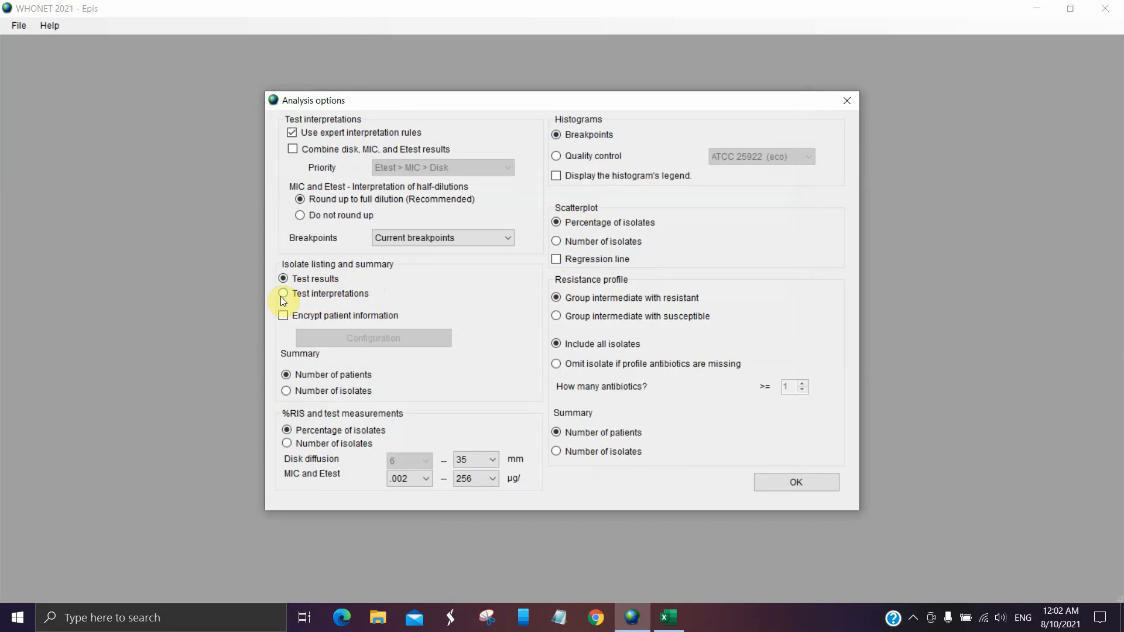
In WHONET, set the isolate listing to test interpretations and run the analysis again
left_click(811, 485)
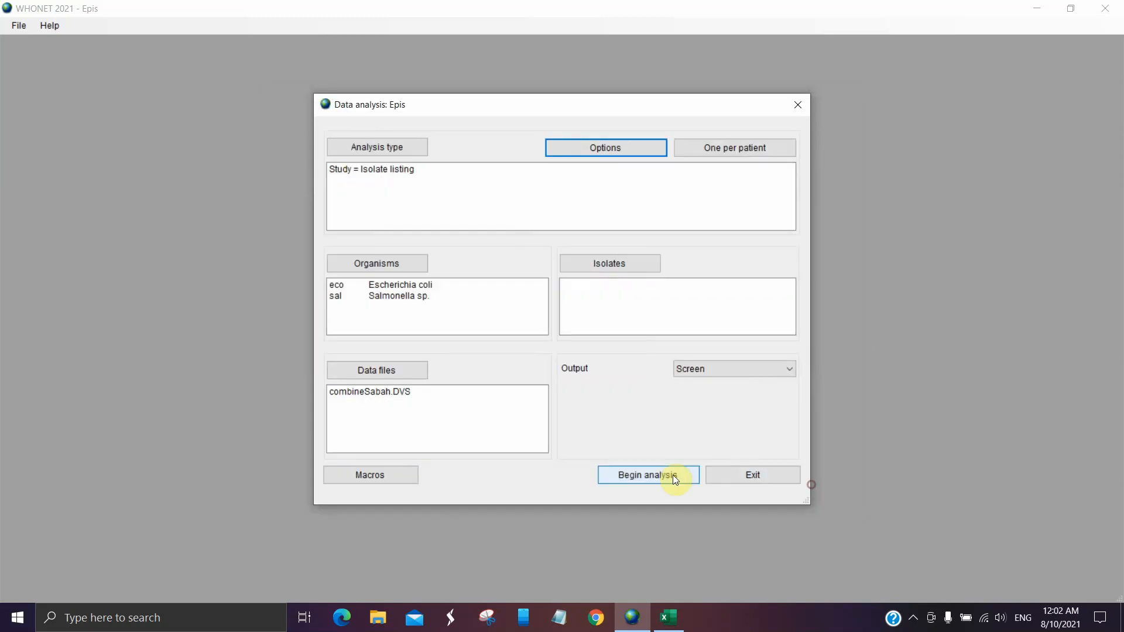
left_click(662, 474)
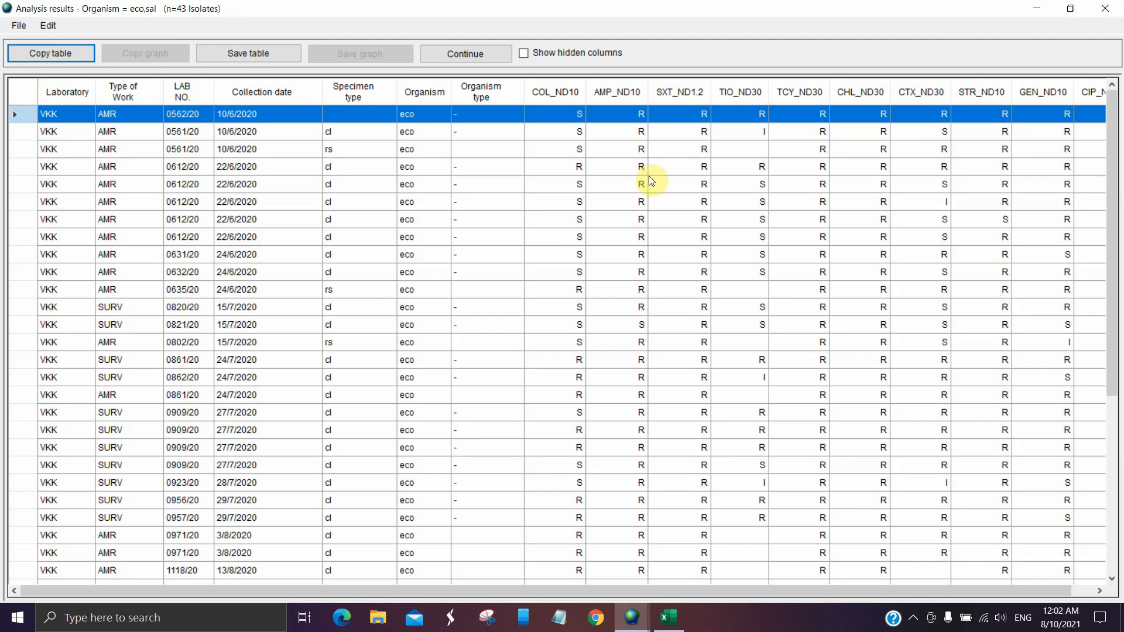
Copy the interpretations table, paste it at cell A1 of a blank Excel workbook, and autofit the Collection date column
left_click(78, 58)
key("alt+Tab")
right_click(55, 170)
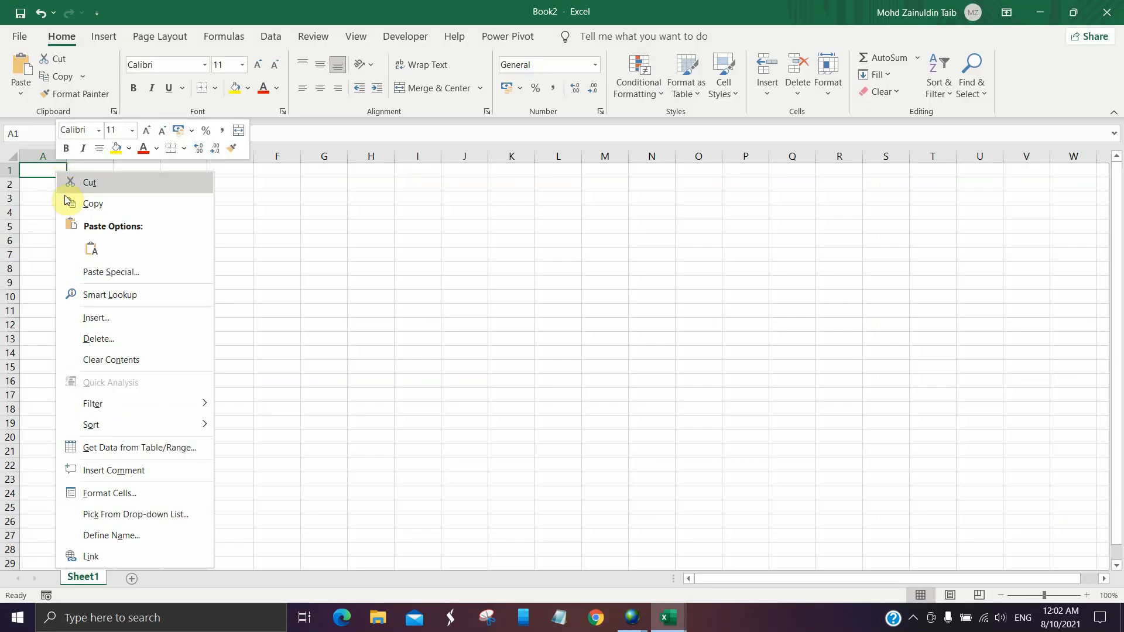
left_click(91, 249)
double_click(208, 155)
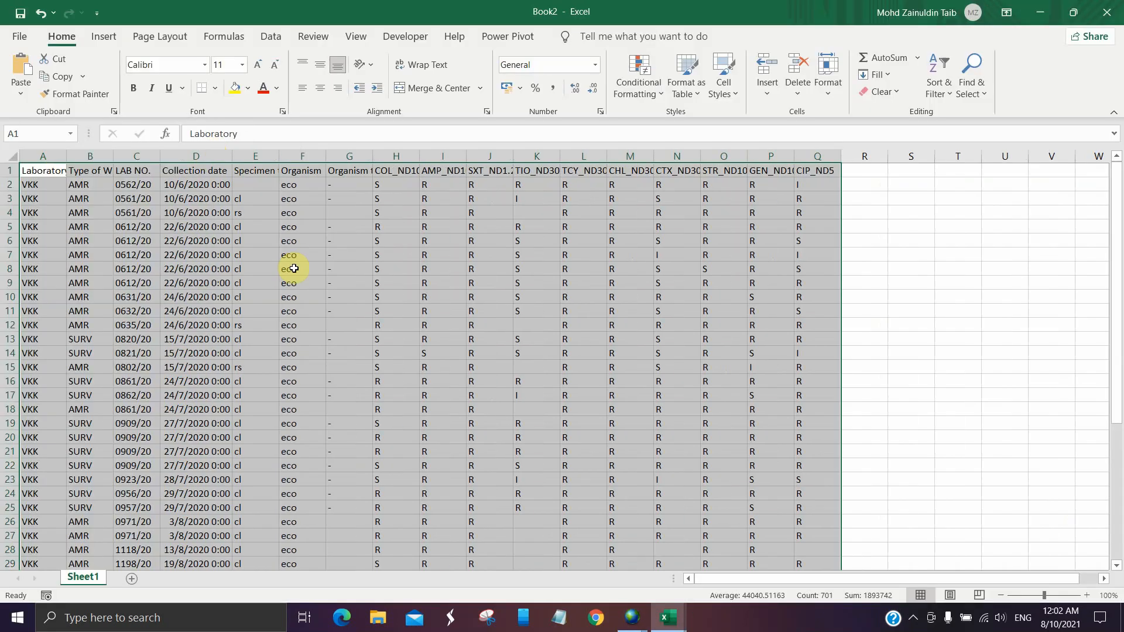
Save the interpretations workbook as Interpretations.xlsx in the WhonetTech folder
left_click(27, 39)
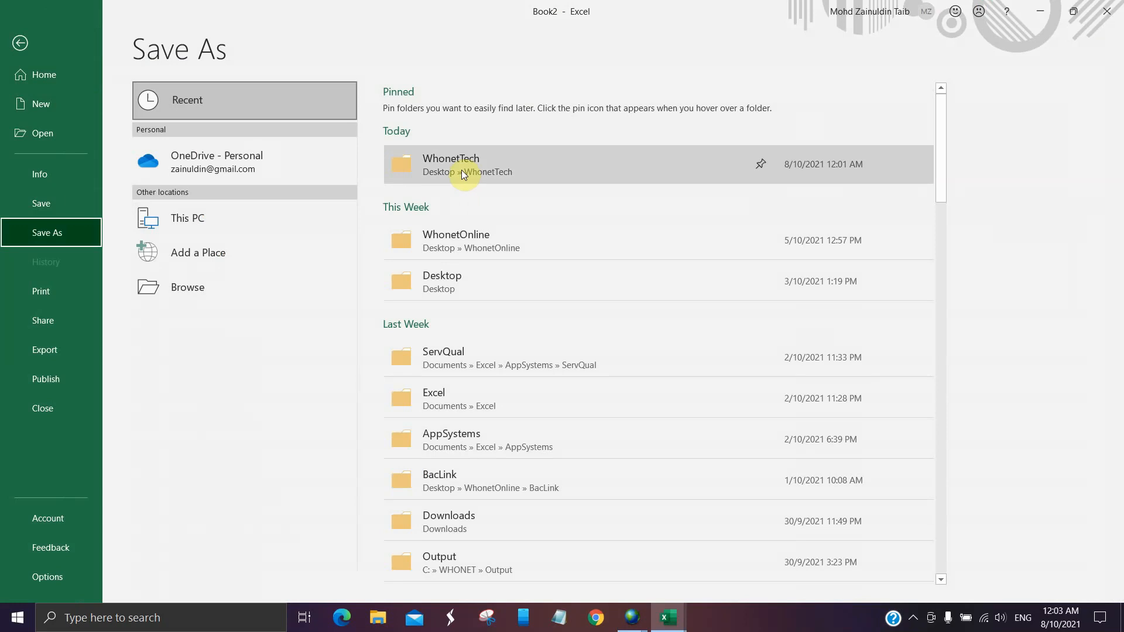
double_click(462, 171)
type("Interpreta")
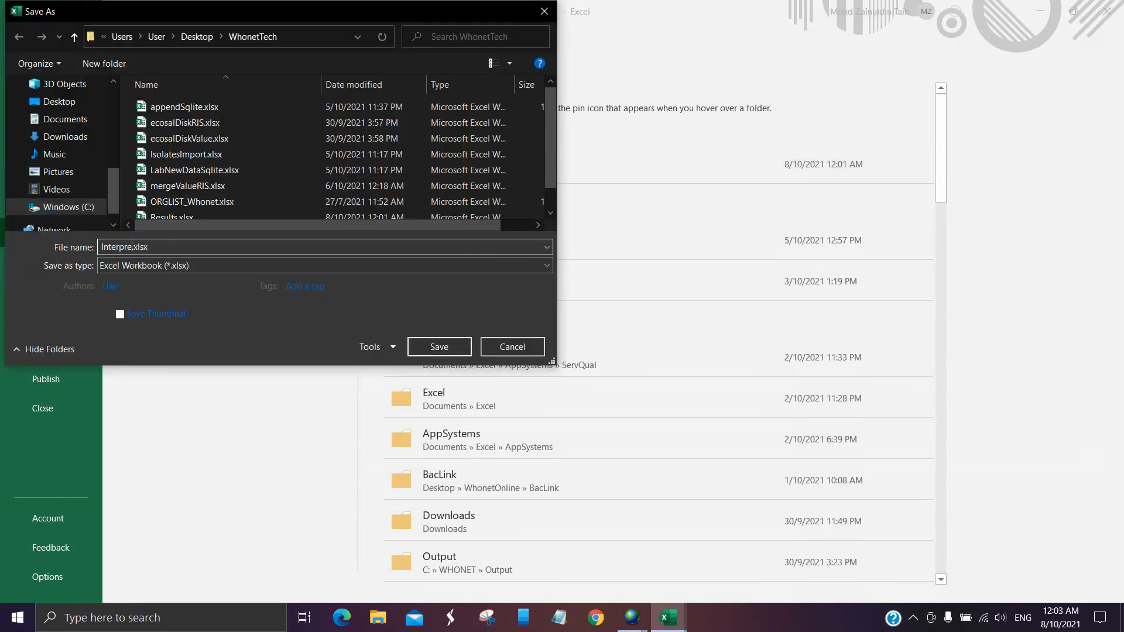
type("tions")
left_click(439, 347)
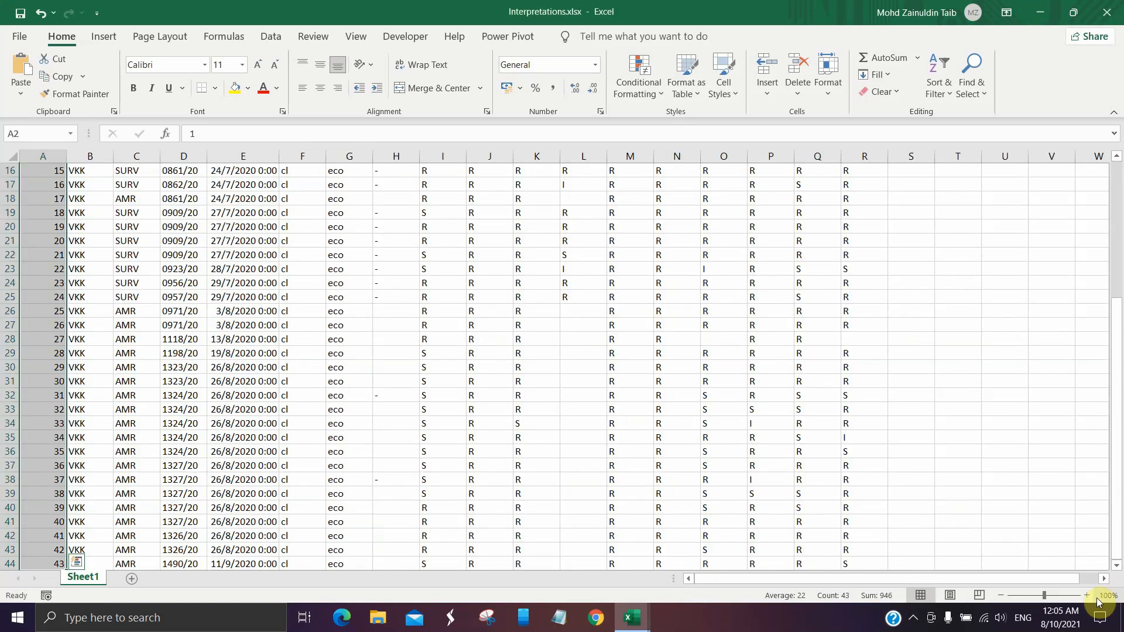
Create a new blank workbook
left_click(1086, 597)
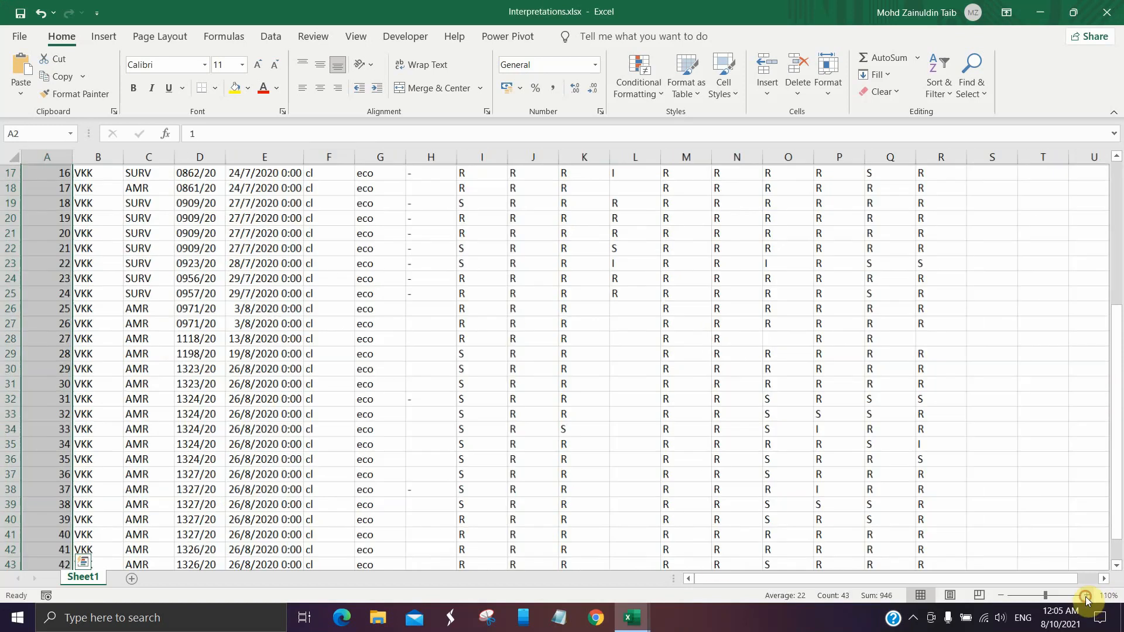
scroll(594, 502, "up", 6)
left_click(268, 431)
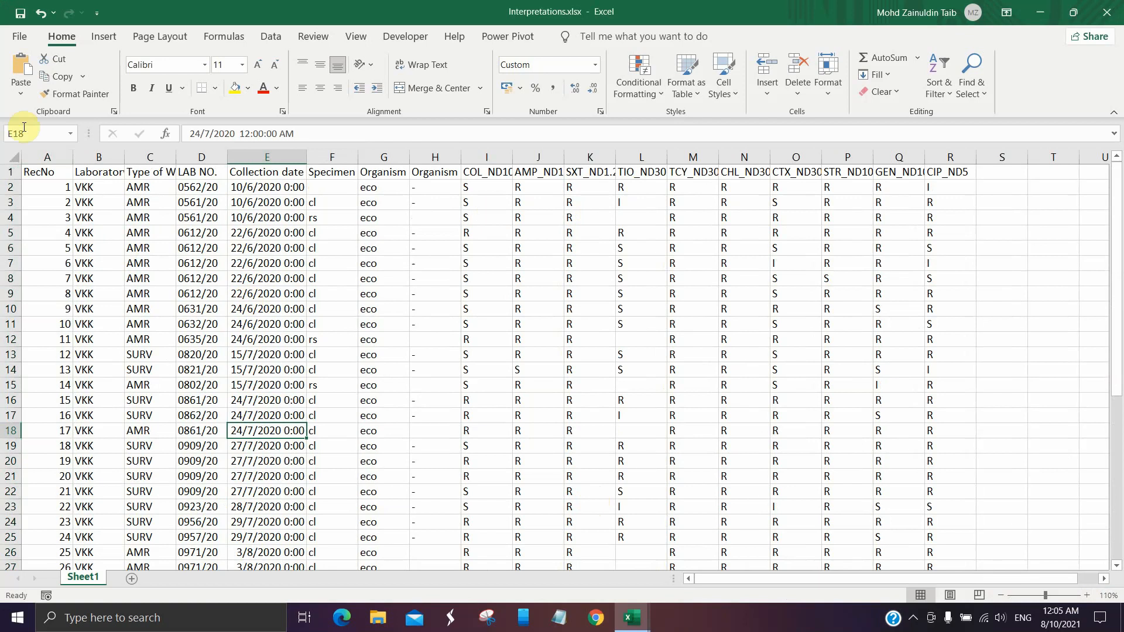
left_click(22, 37)
left_click(213, 192)
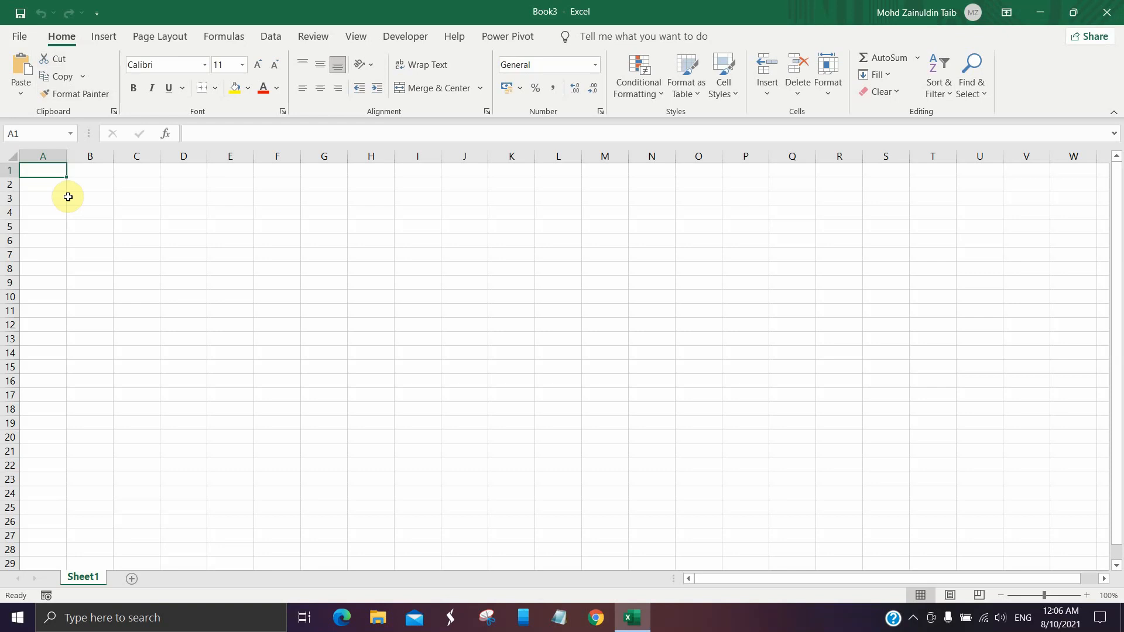
Get data from the Results.xlsx workbook in the WhonetTech folder and select its Sheet1
scroll(68, 197, "up", 1)
left_click(270, 36)
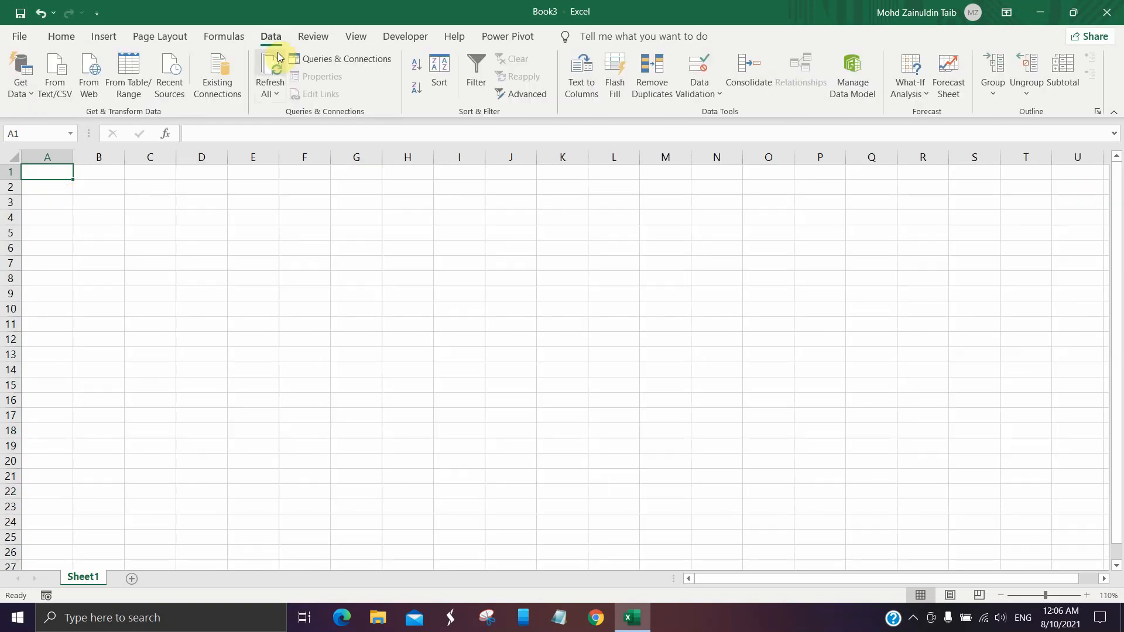
left_click(21, 82)
mouse_move(100, 120)
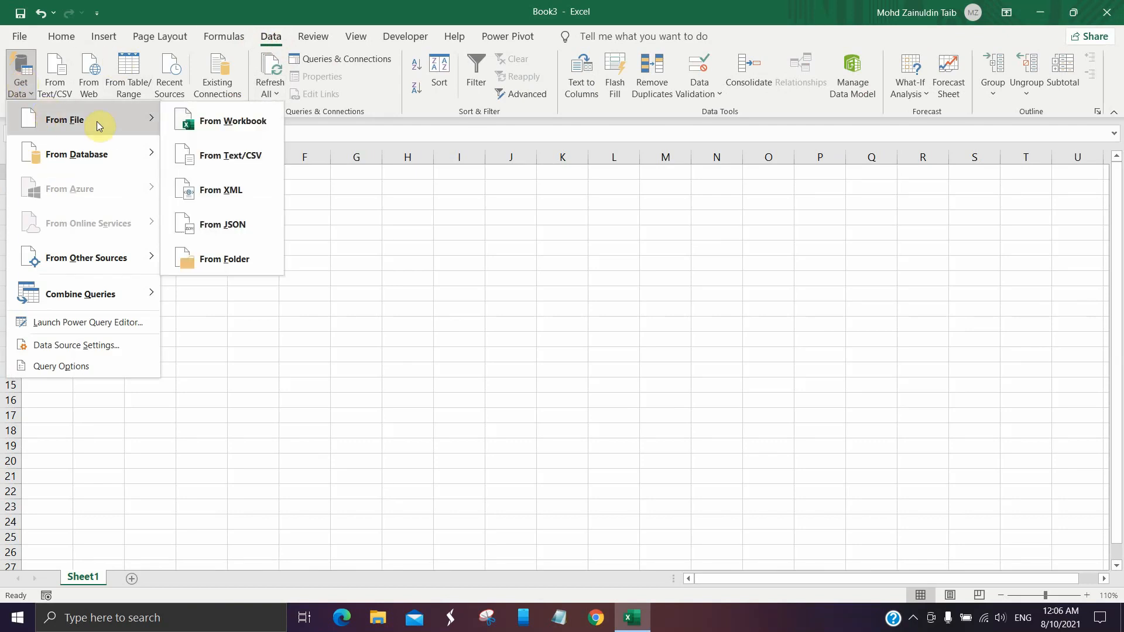
left_click(199, 123)
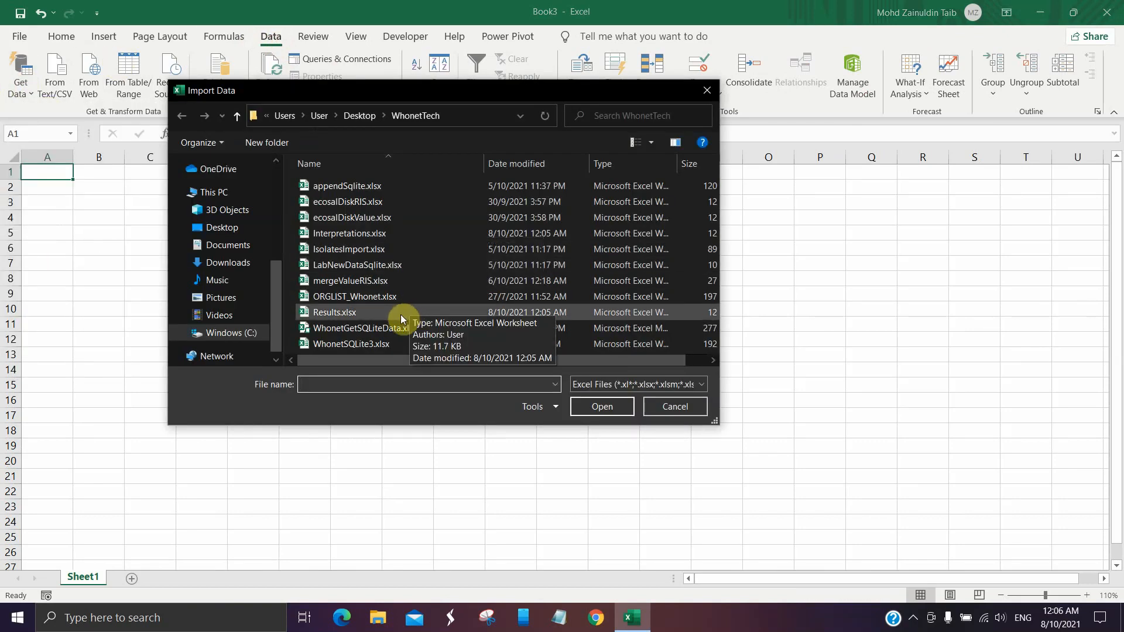
double_click(367, 314)
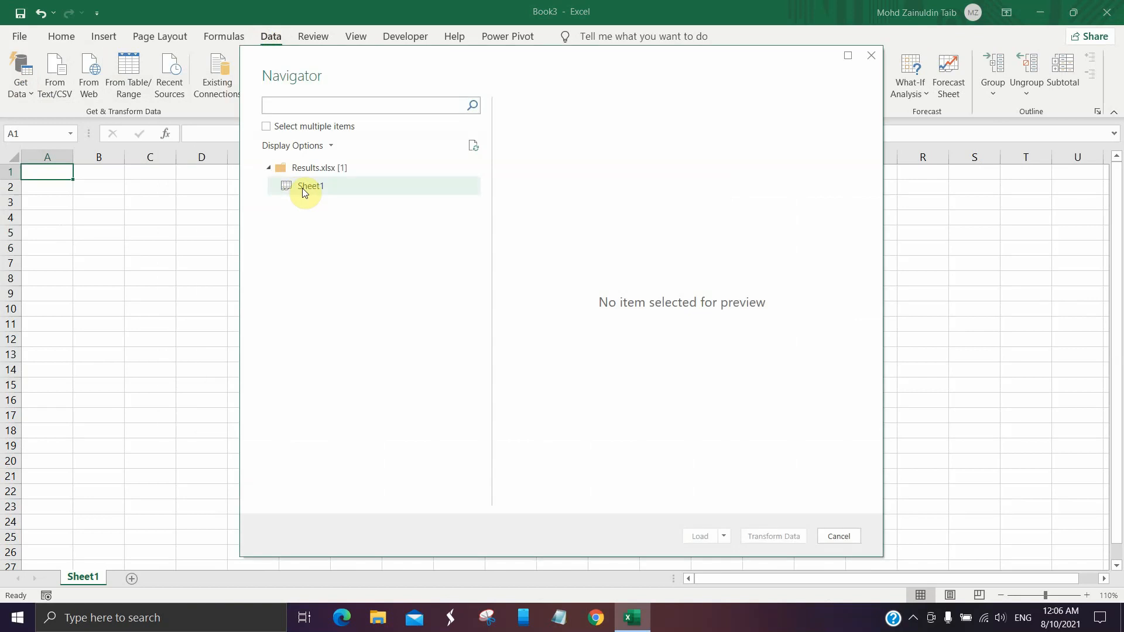
left_click(302, 188)
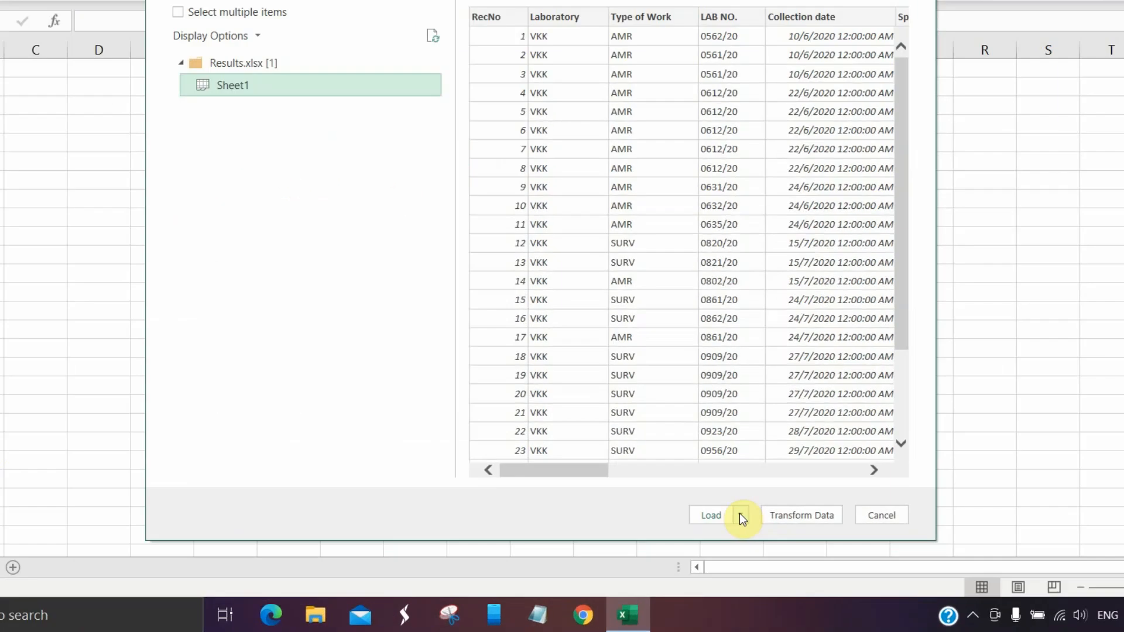
Load Sheet1 of Results.xlsx with the Only Create Connection option
left_click(725, 536)
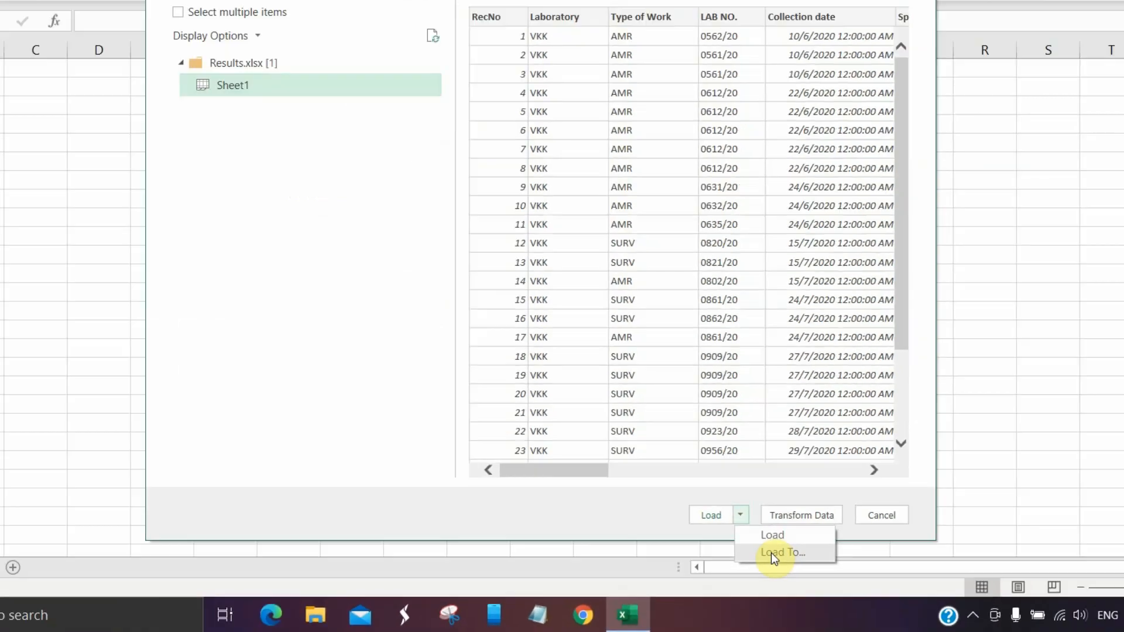
left_click(850, 503)
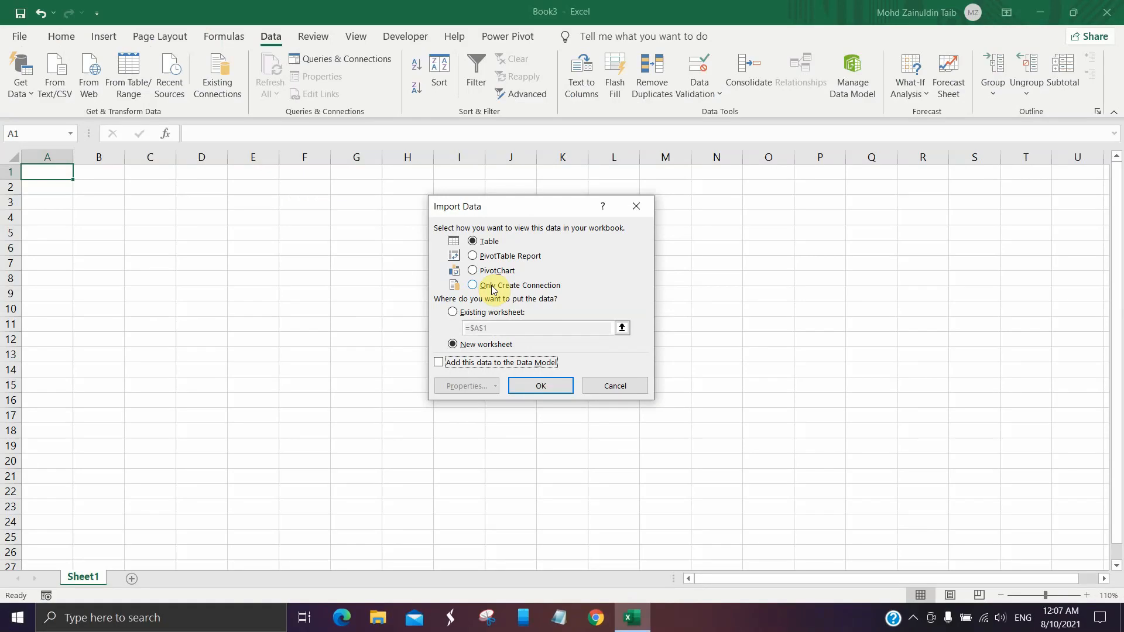
left_click(492, 287)
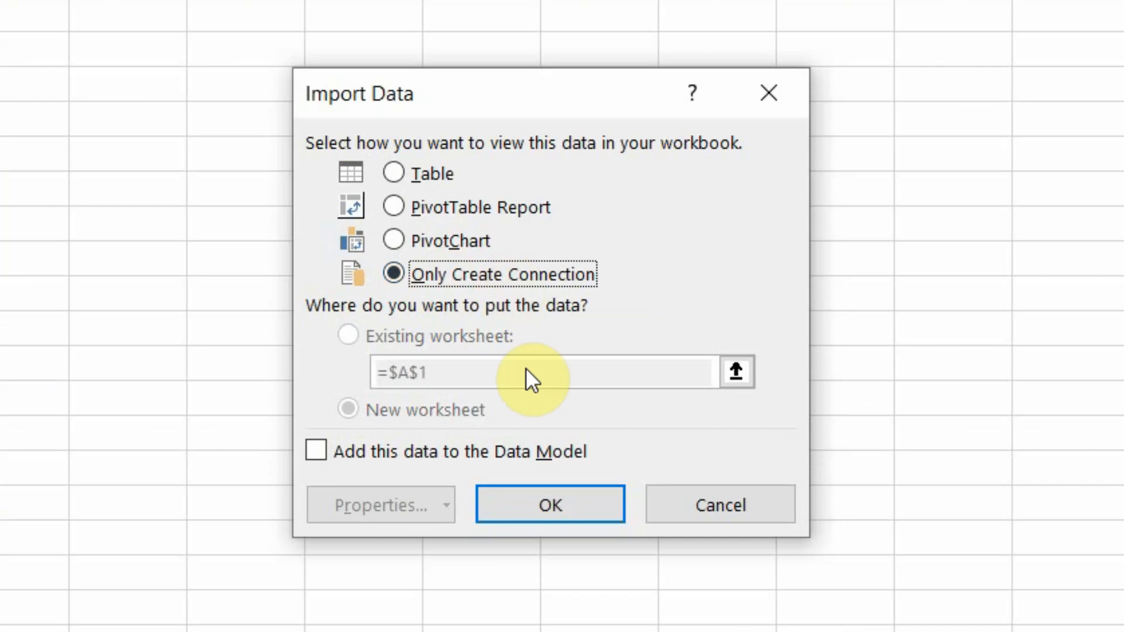
left_click(548, 505)
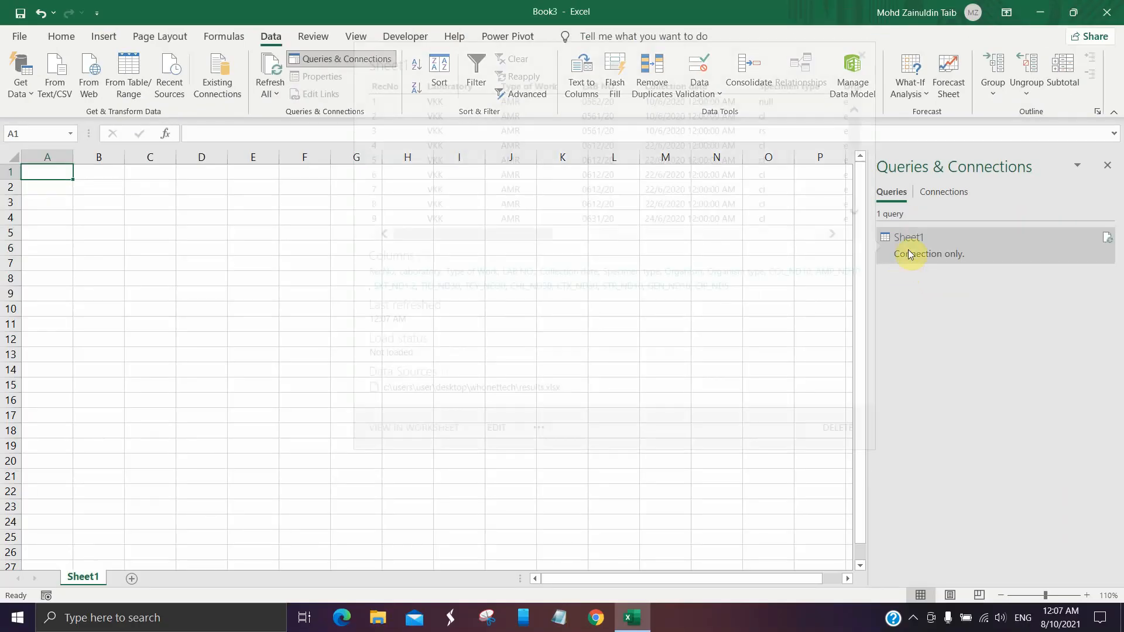
Rename the Sheet1 query as Results
right_click(907, 252)
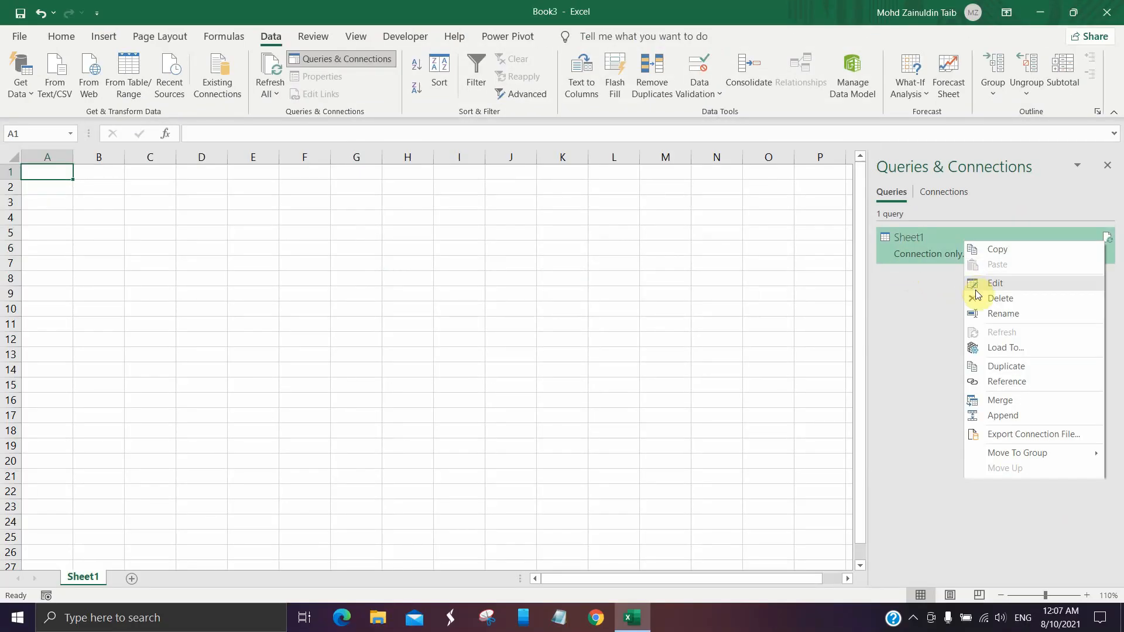
left_click(994, 316)
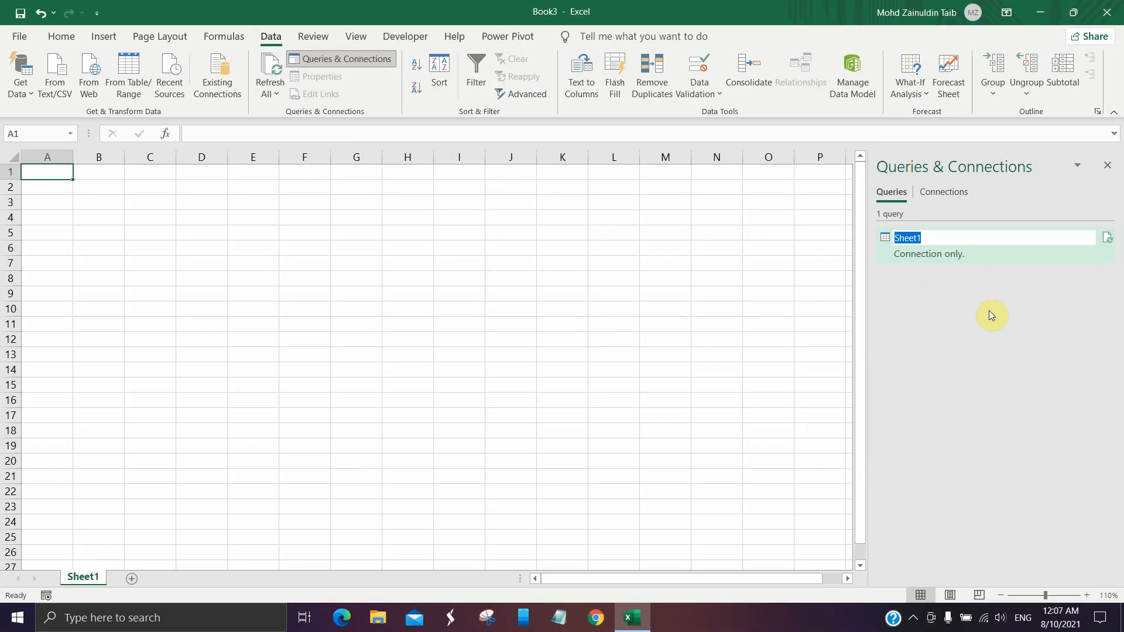
type("Results")
key("Return")
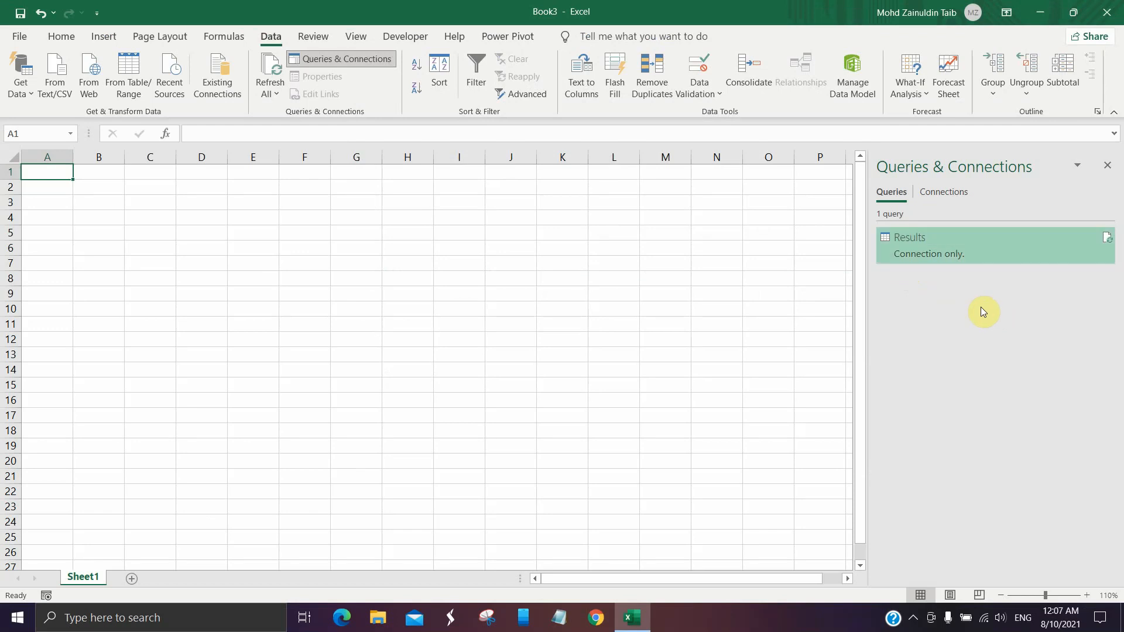
Get data from the Interpretations.xlsx workbook in the WhonetTech folder and select its Sheet1
left_click(30, 97)
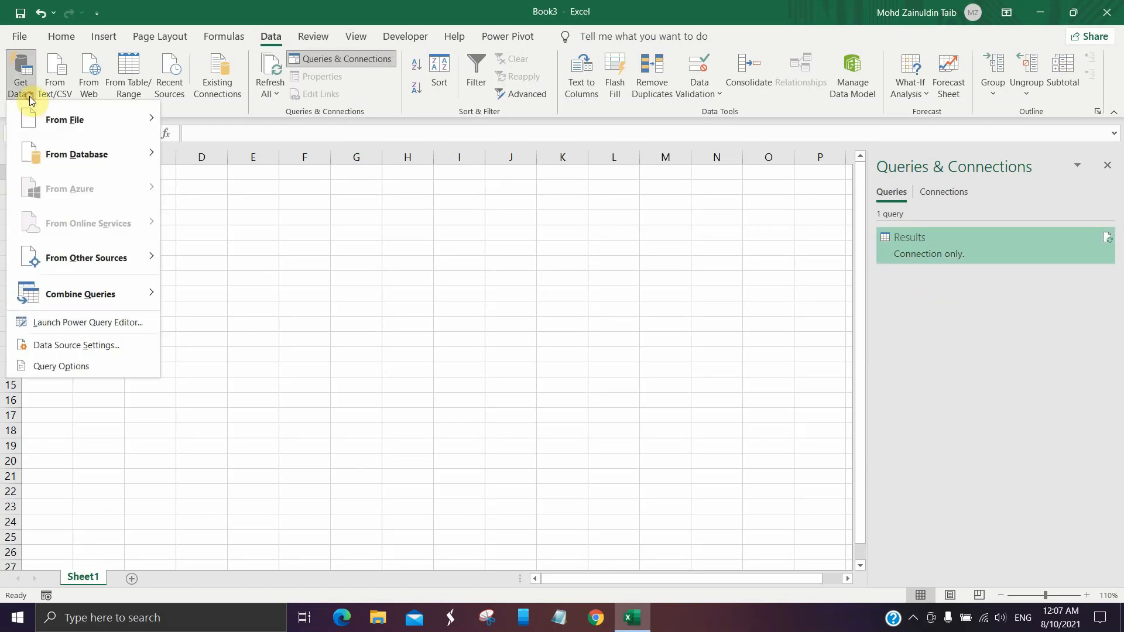
mouse_move(158, 118)
left_click(207, 119)
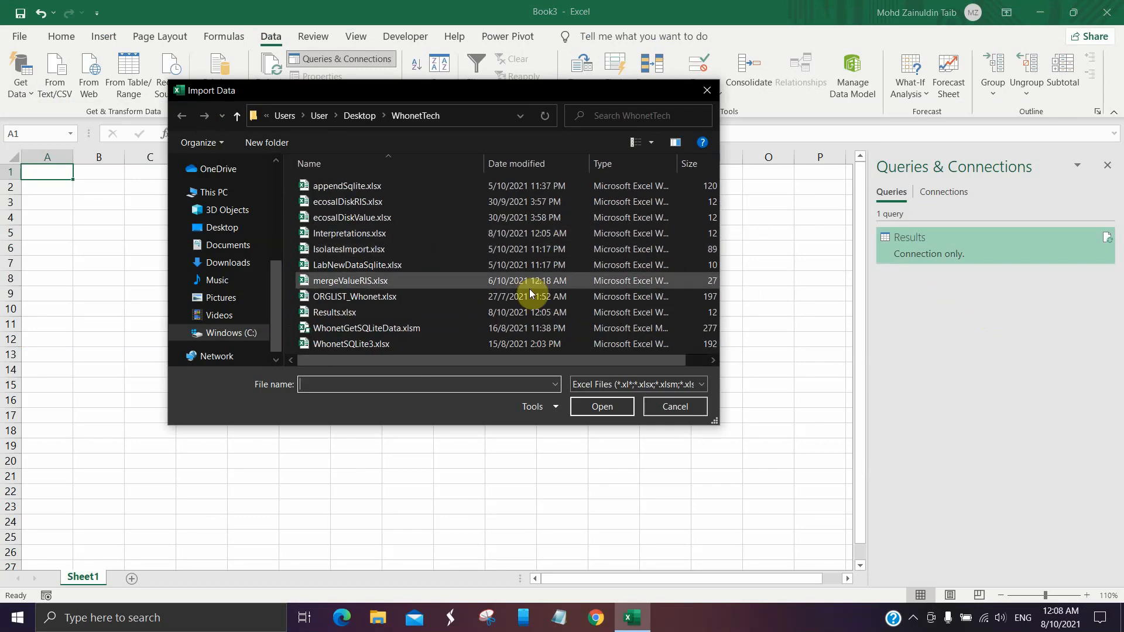
left_click(360, 236)
left_click(602, 406)
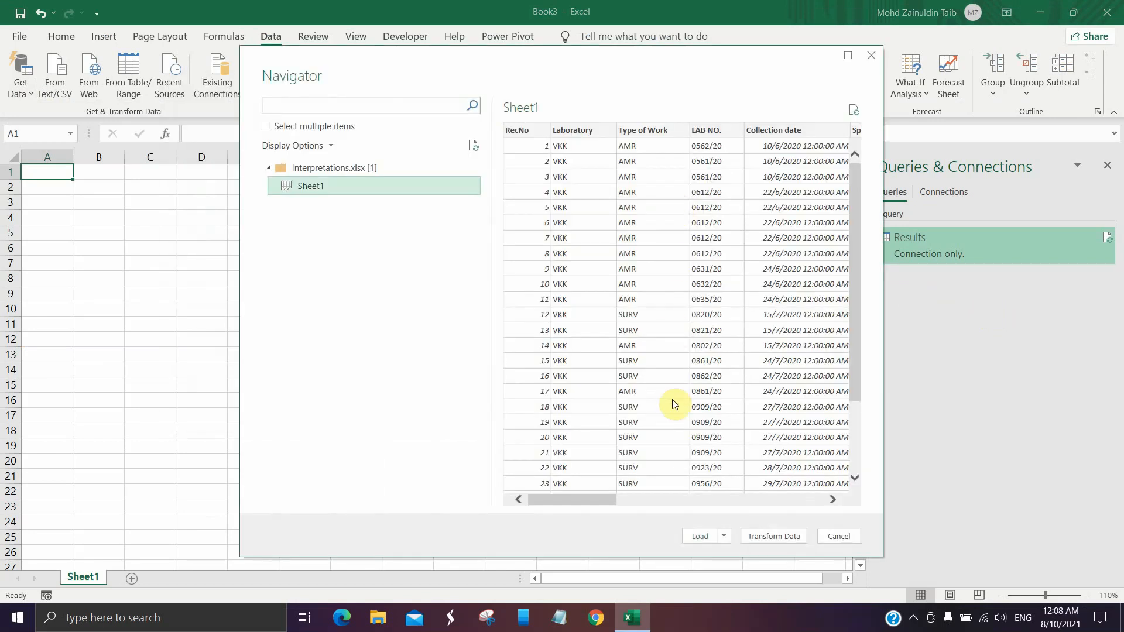
Load Sheet1 of Interpretations.xlsx with the Only Create Connection option
left_click(724, 536)
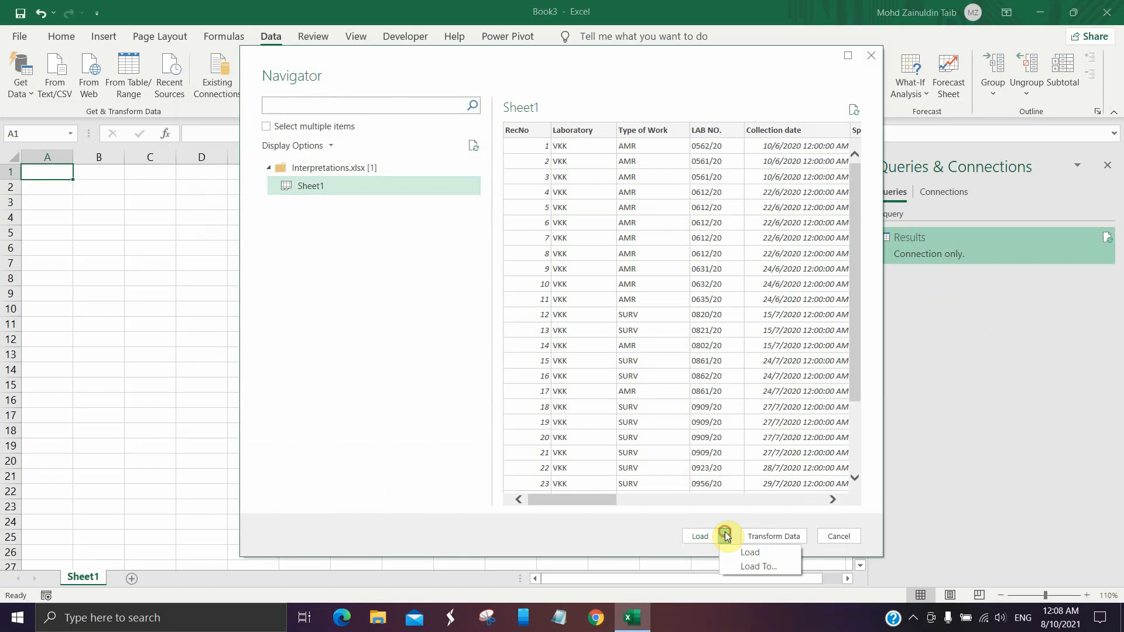
left_click(744, 566)
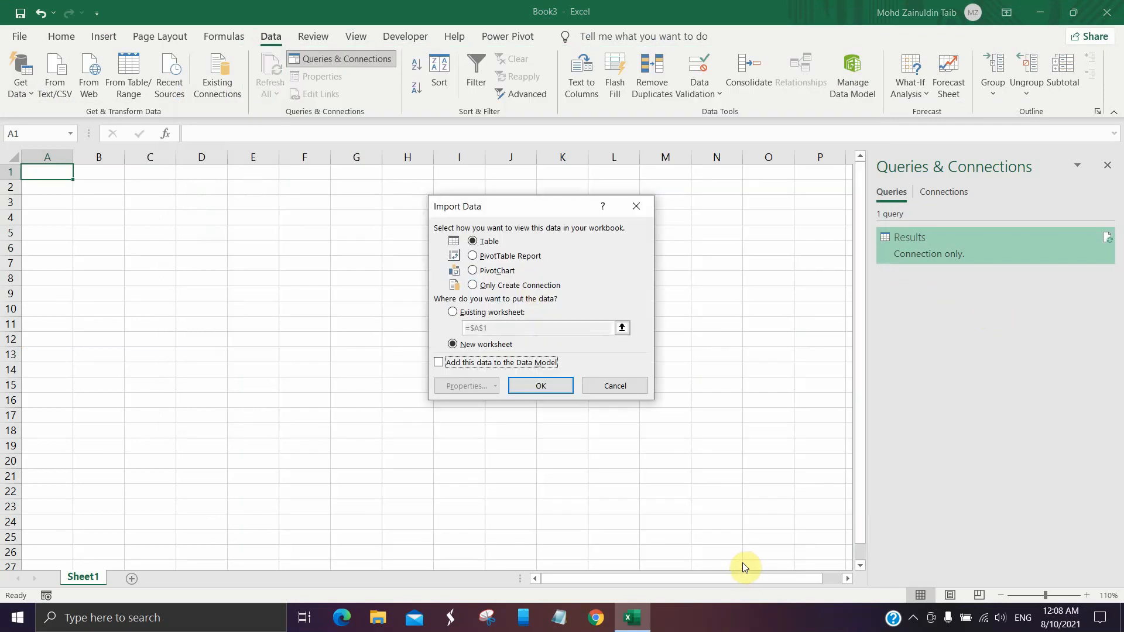
left_click(532, 286)
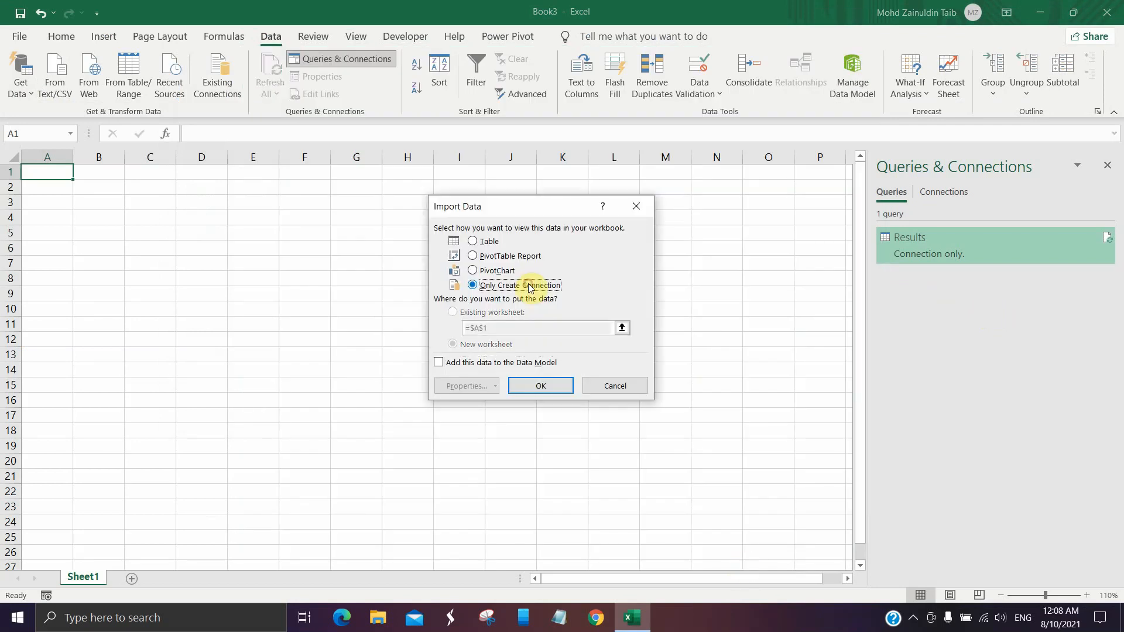
left_click(538, 386)
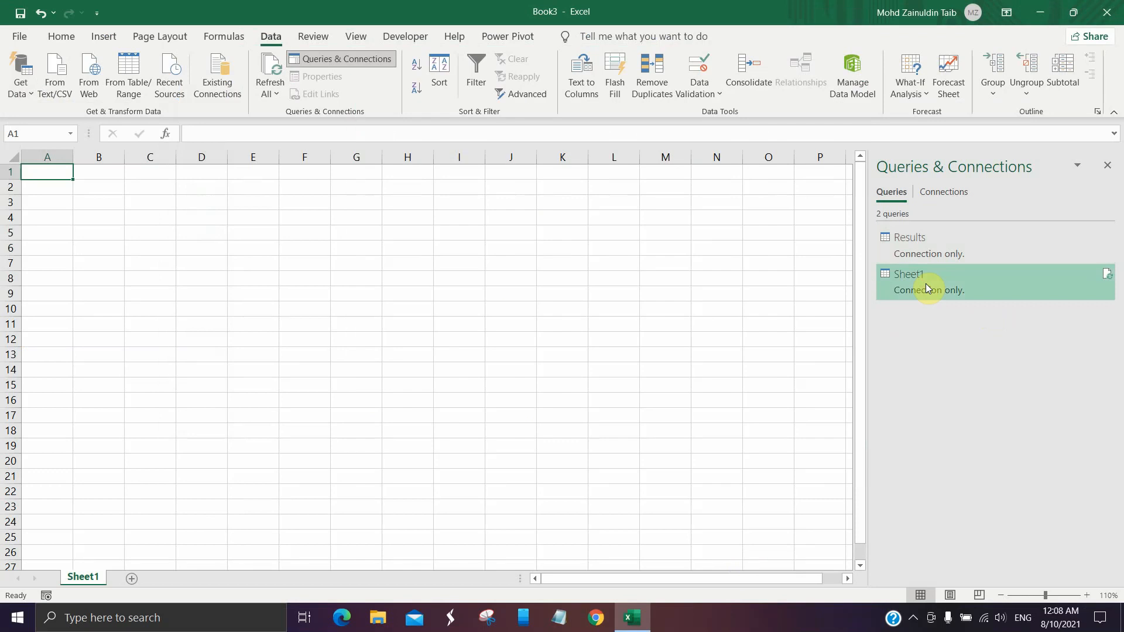
Rename the new Sheet1 query as Interpretaions
right_click(926, 284)
left_click(954, 356)
type("Interpre")
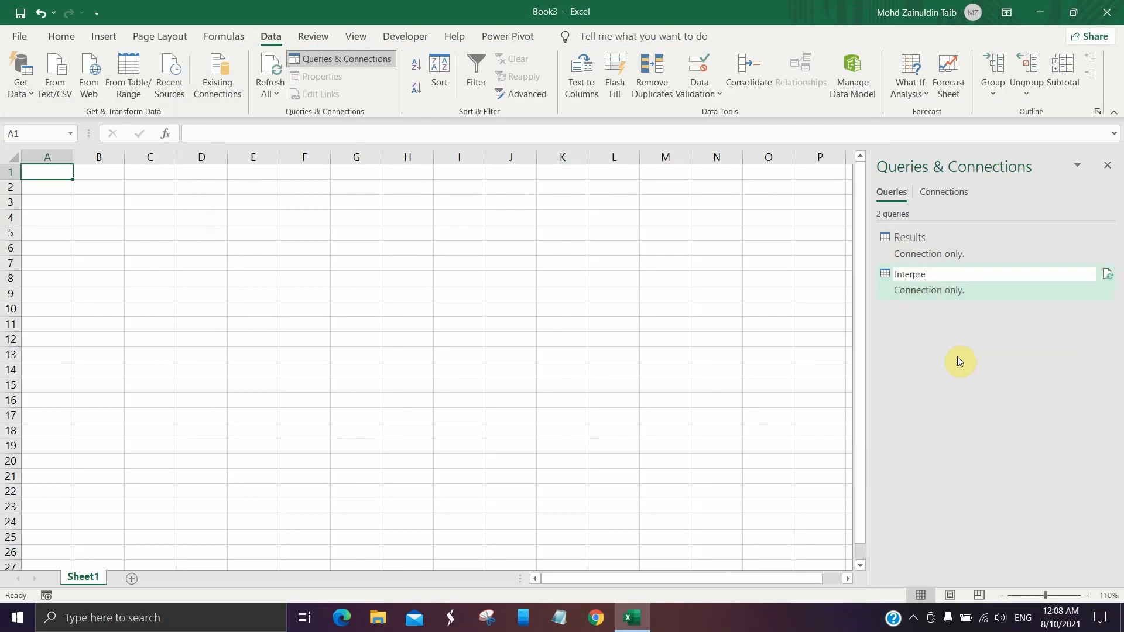
type("taions")
key("Return")
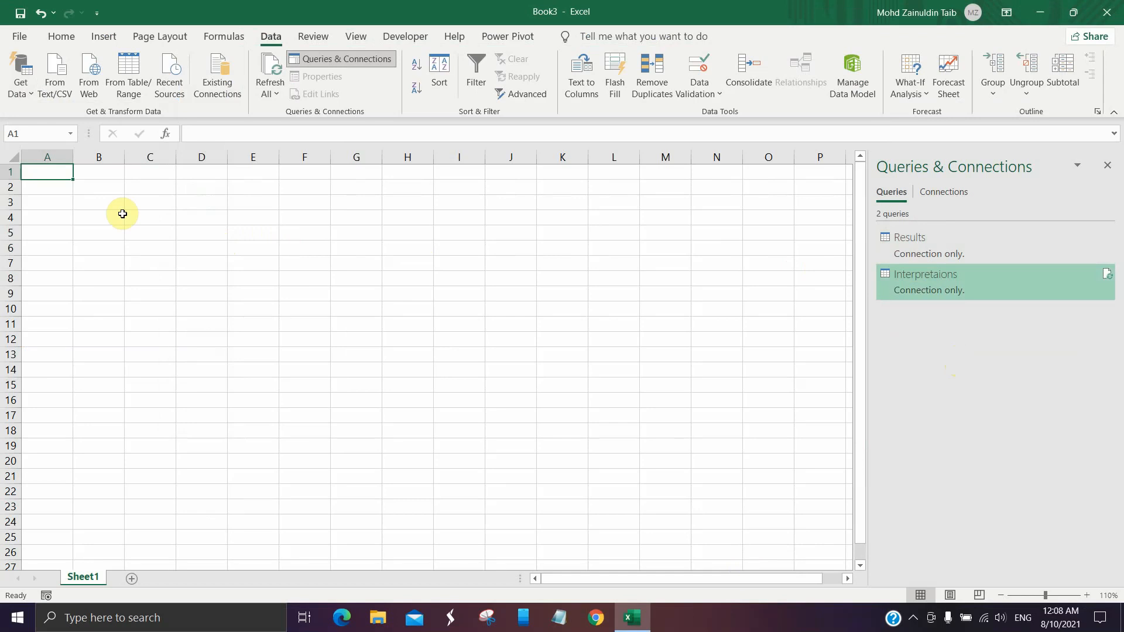
Start a Merge query with Results as the first table and Interpretaions as the second
left_click(20, 88)
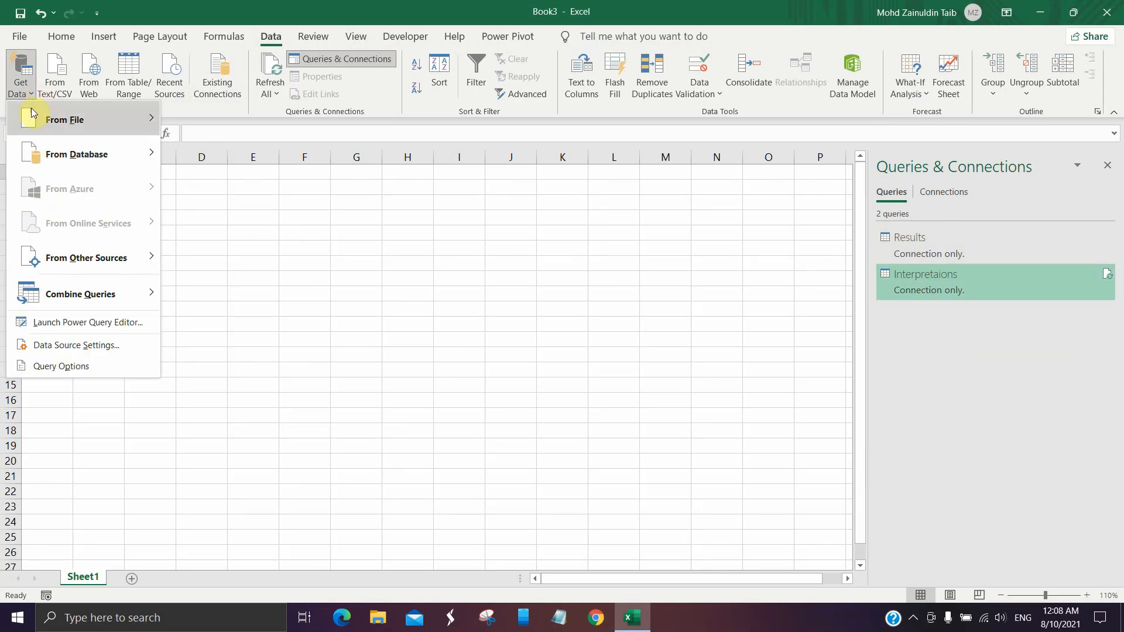
mouse_move(89, 301)
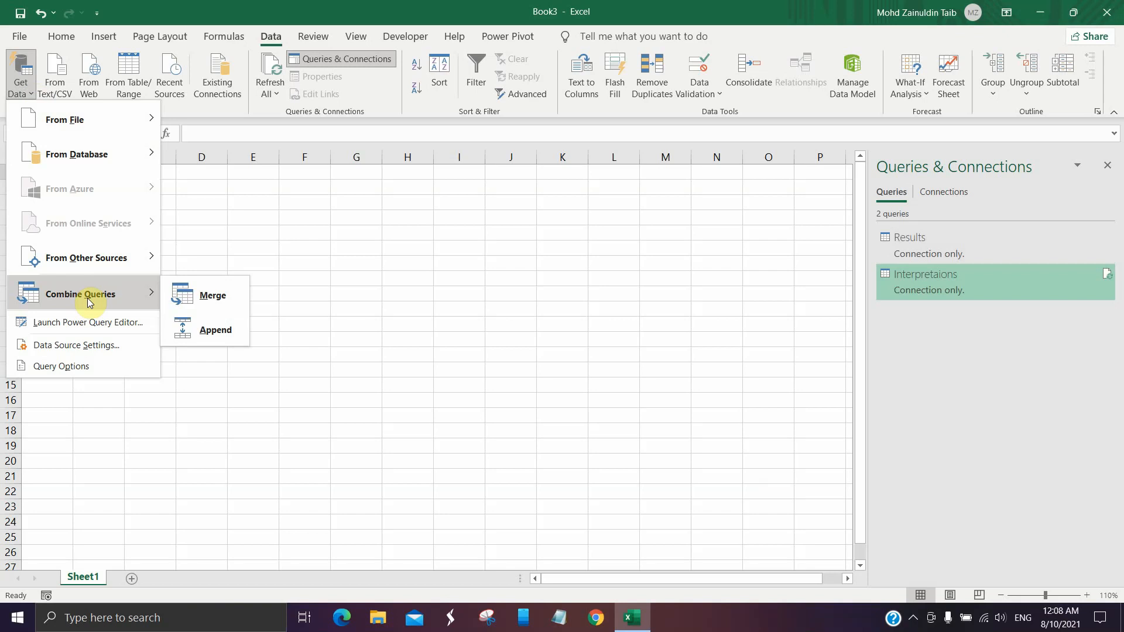
left_click(201, 297)
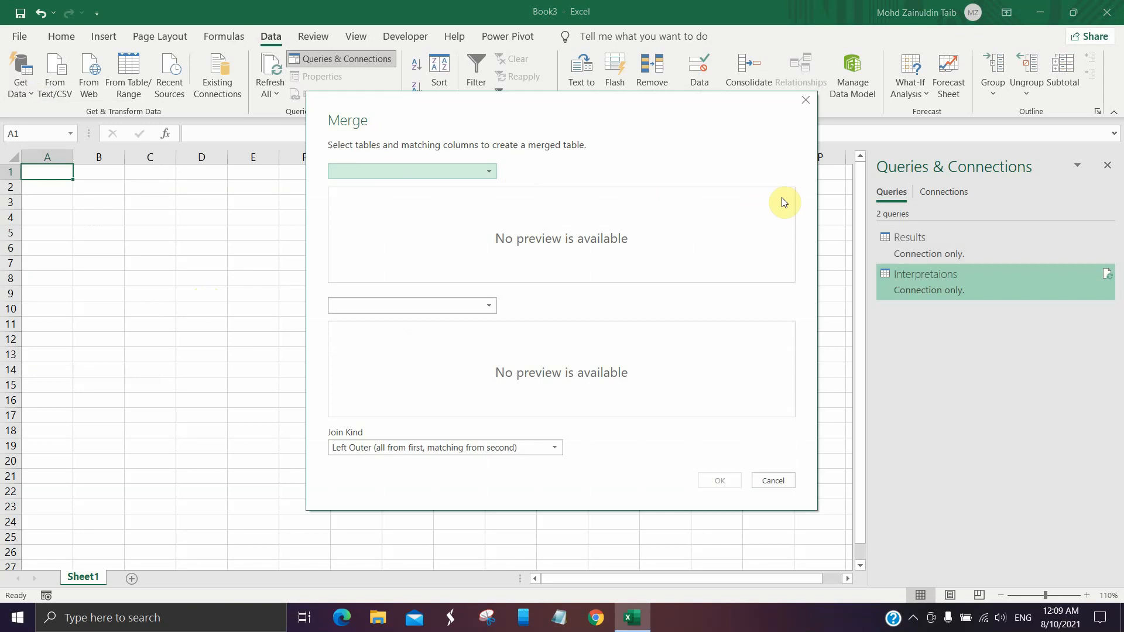
left_click(489, 171)
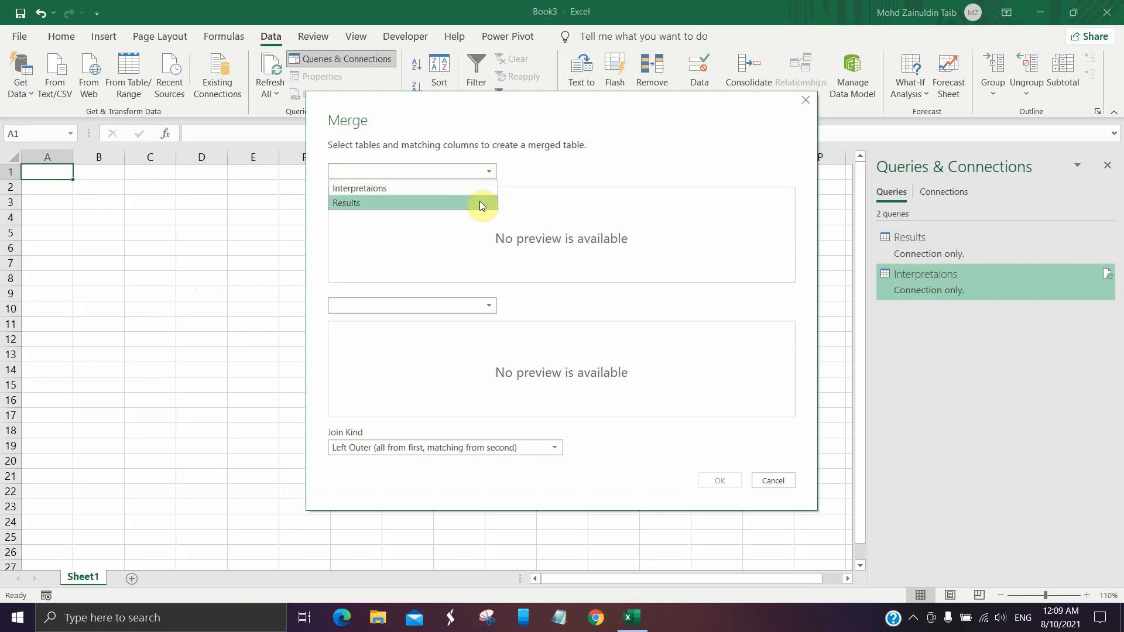
left_click(479, 201)
left_click(490, 304)
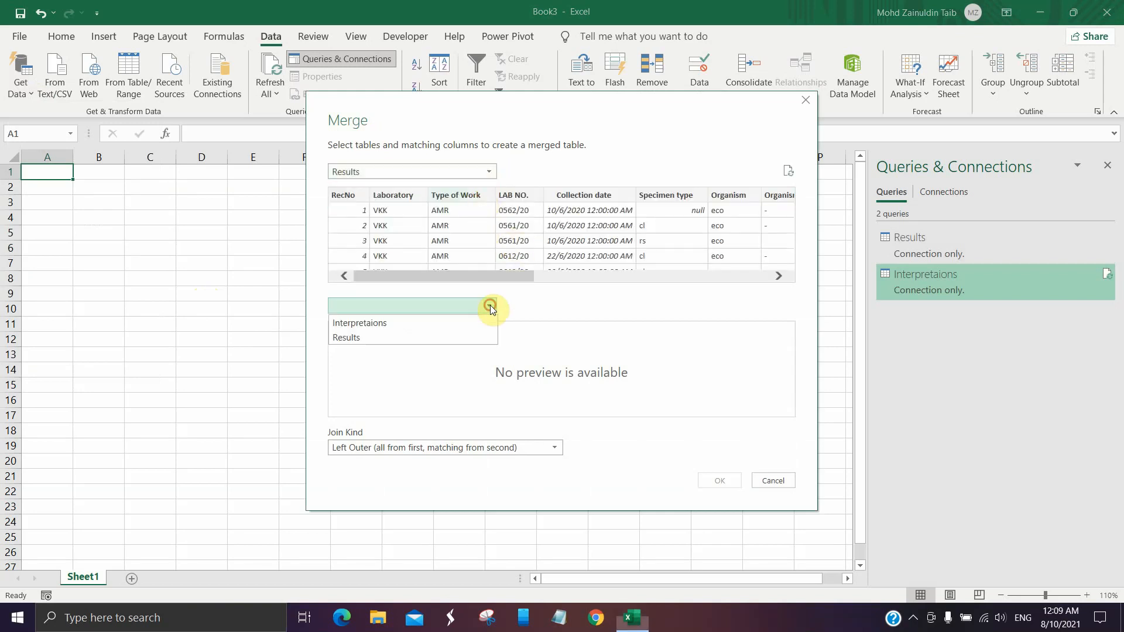
left_click(484, 322)
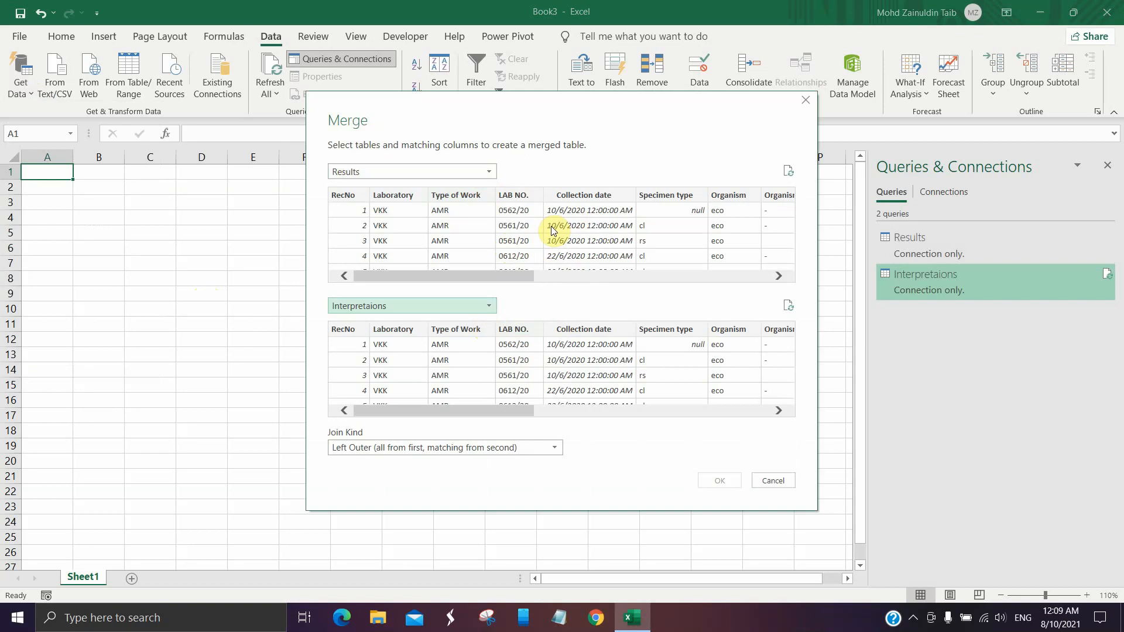
Match both tables on the RecNo column with a Left Outer join and create the merged query
left_click(357, 196)
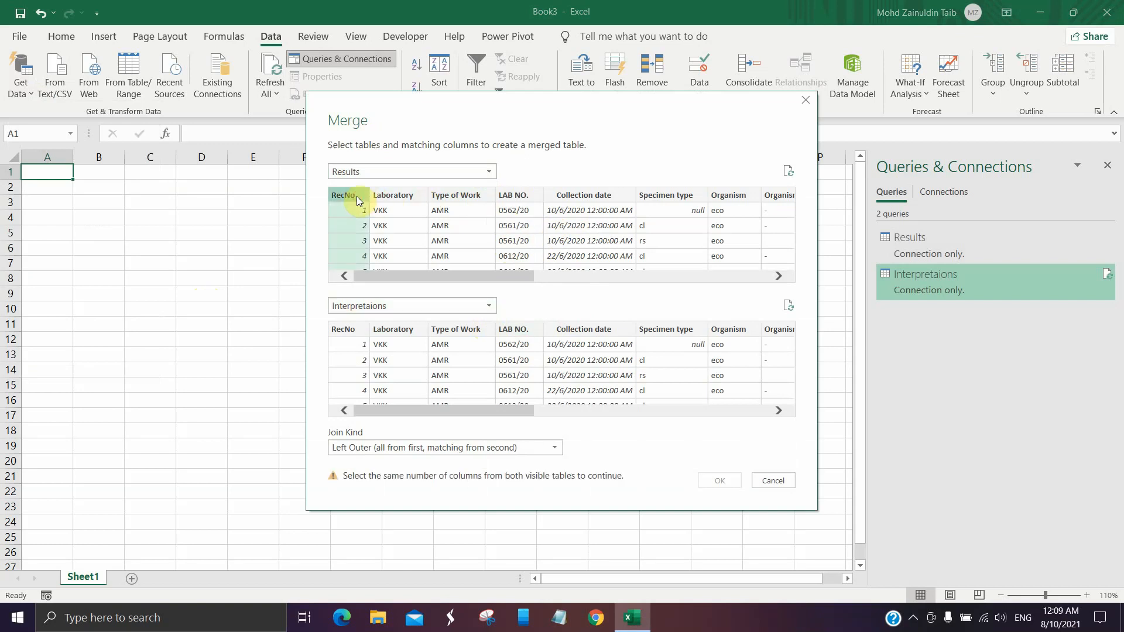
left_click(354, 330)
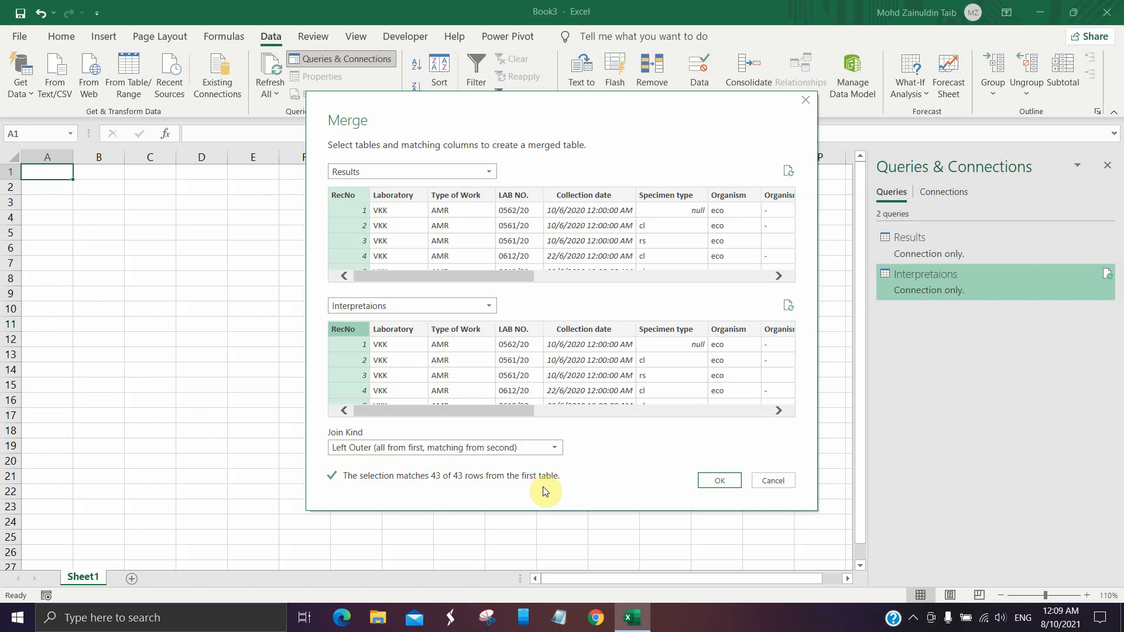
left_click(717, 481)
Rename the merged query as WhonetResult
double_click(56, 170)
type("Whonet")
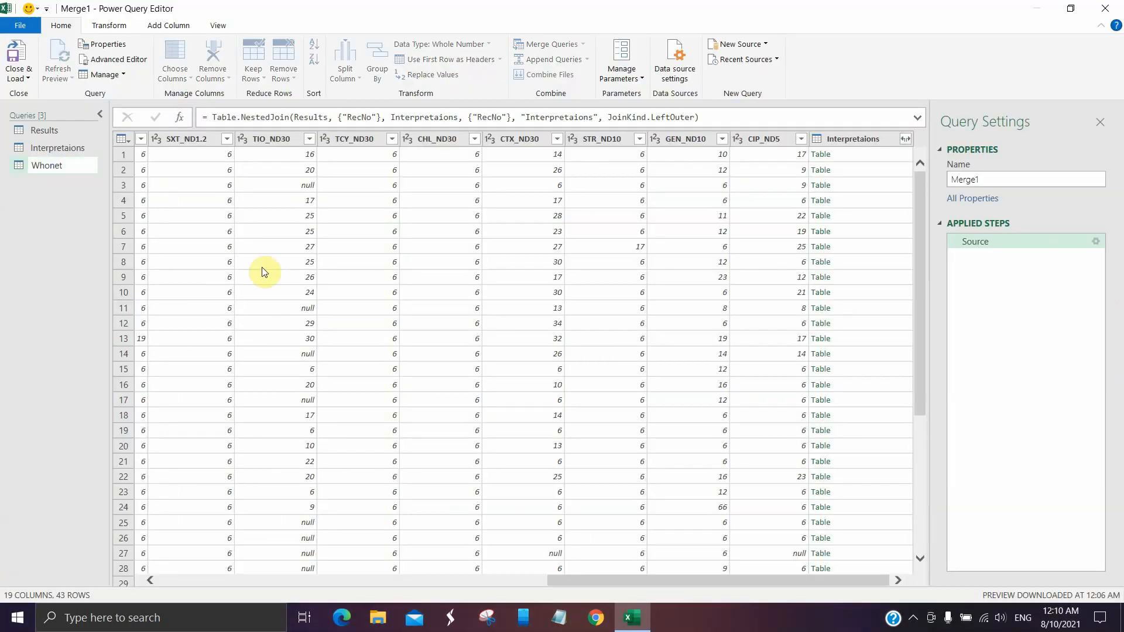
type("Result")
key("Return")
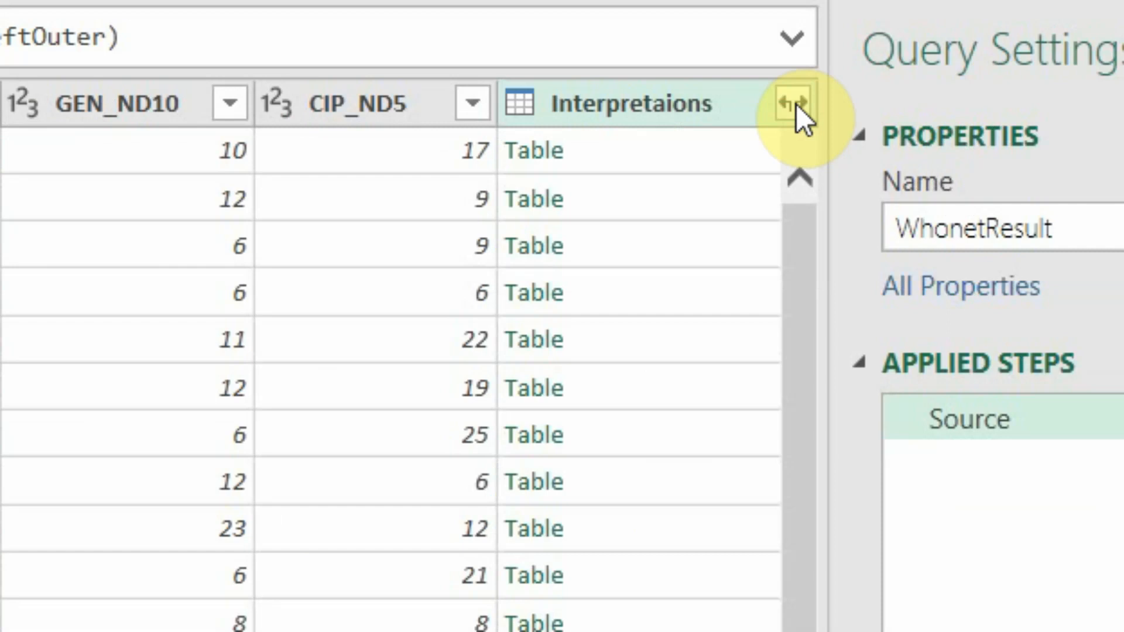
Expand the Interpretaions column to only the antibiotic columns COL_ND10 through CIP_ND5, without the original column name as prefix
left_click(796, 105)
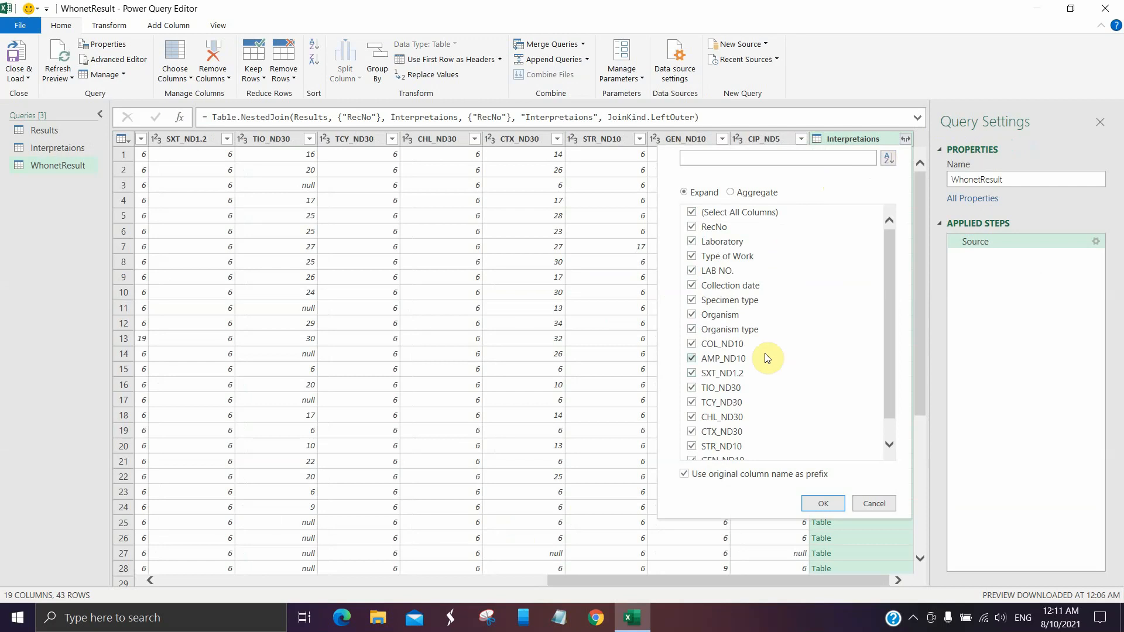
left_click(729, 213)
scroll(709, 328, "down", 1)
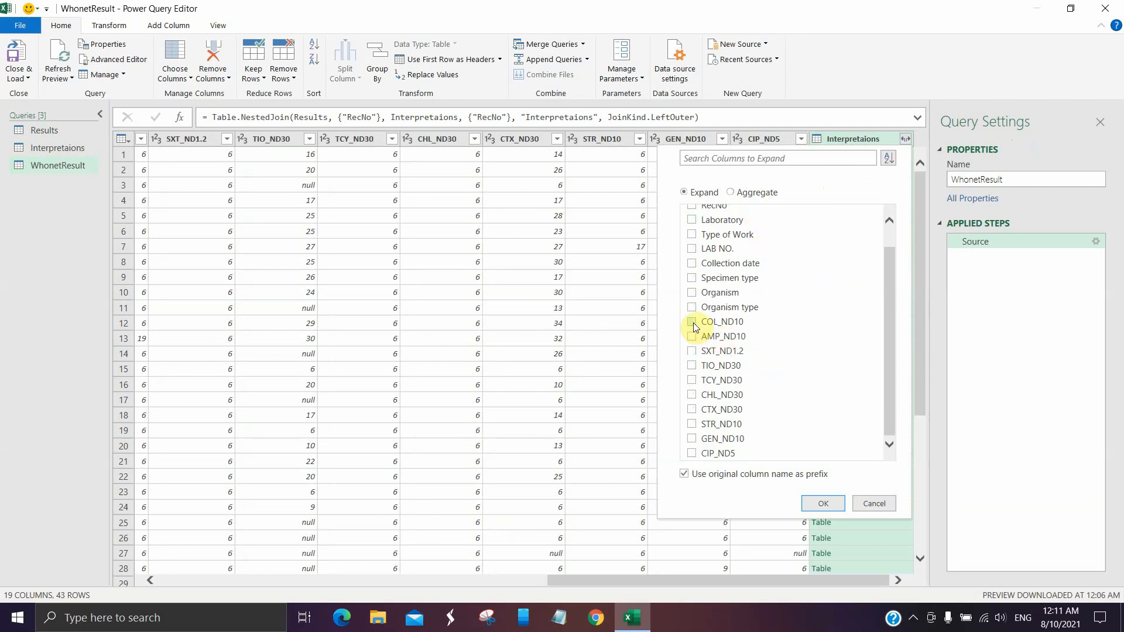
left_click(691, 321)
left_click(692, 336)
left_click(692, 351)
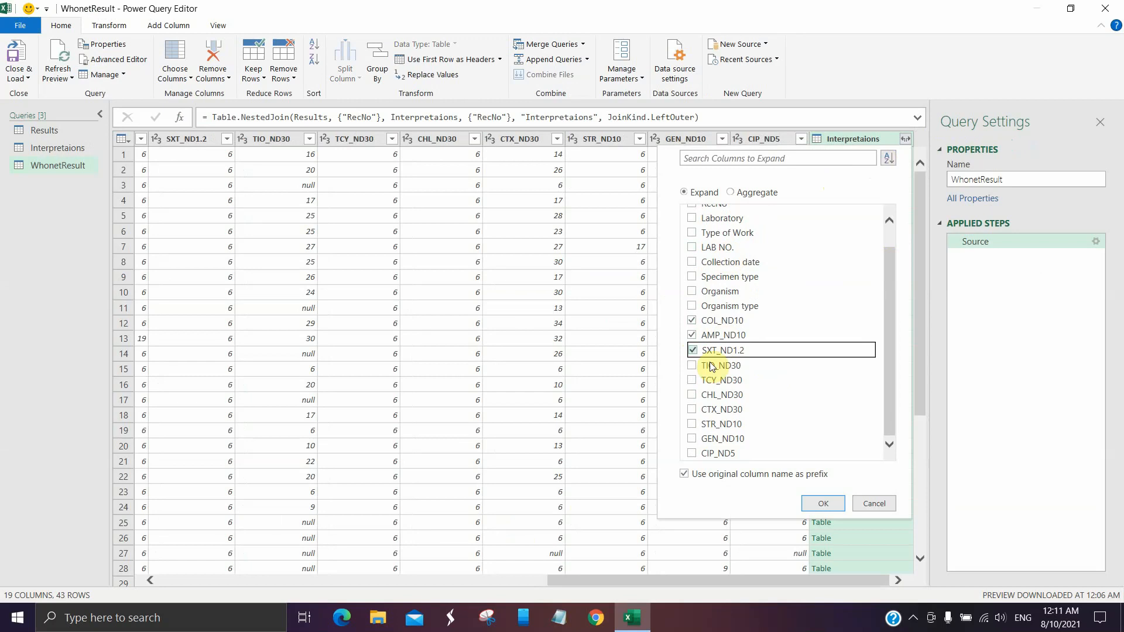
left_click(692, 453)
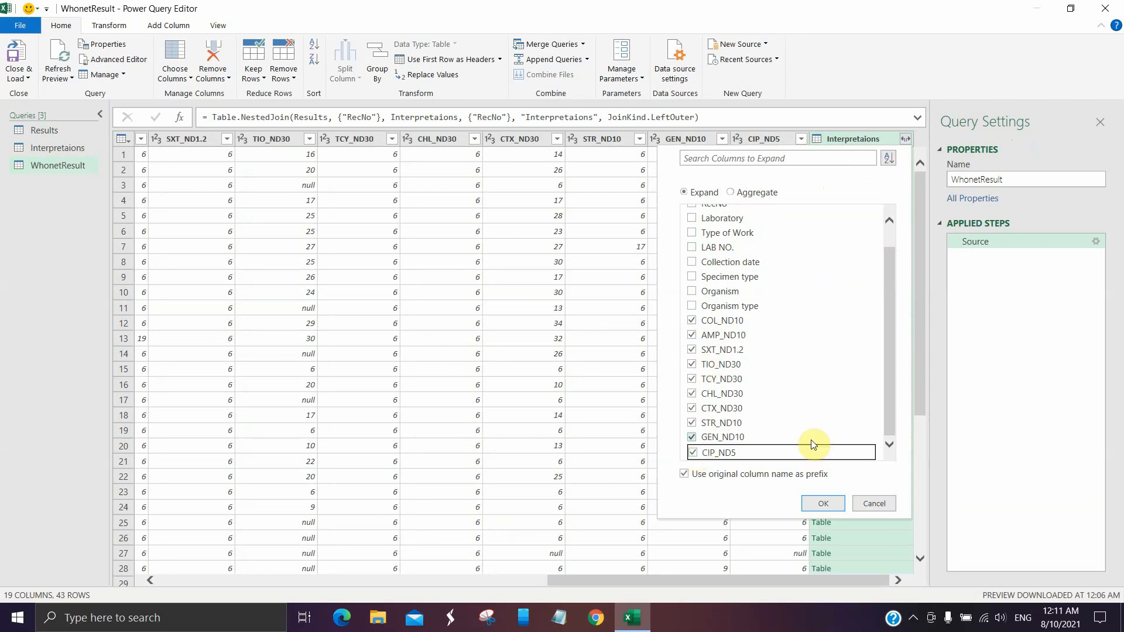
left_click(889, 405)
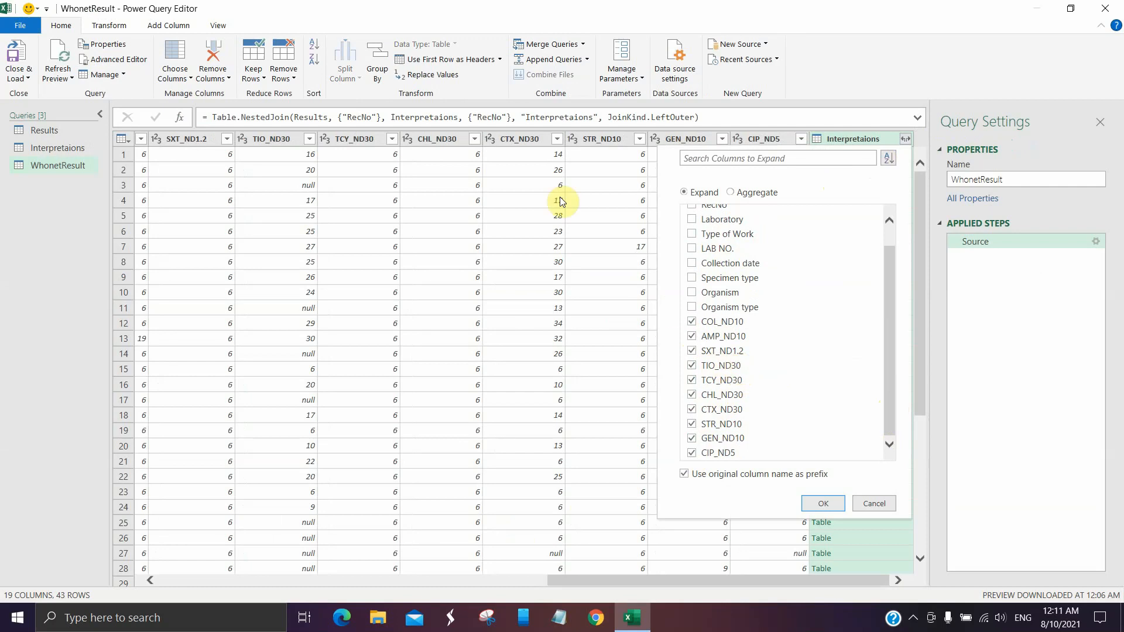
left_click(685, 475)
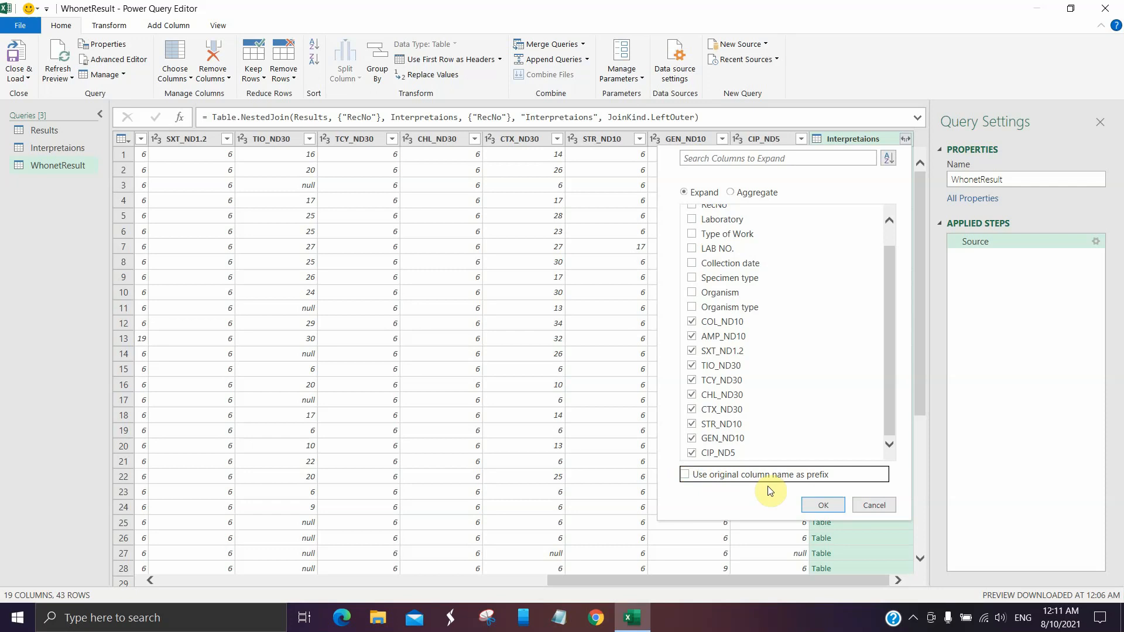
left_click(813, 504)
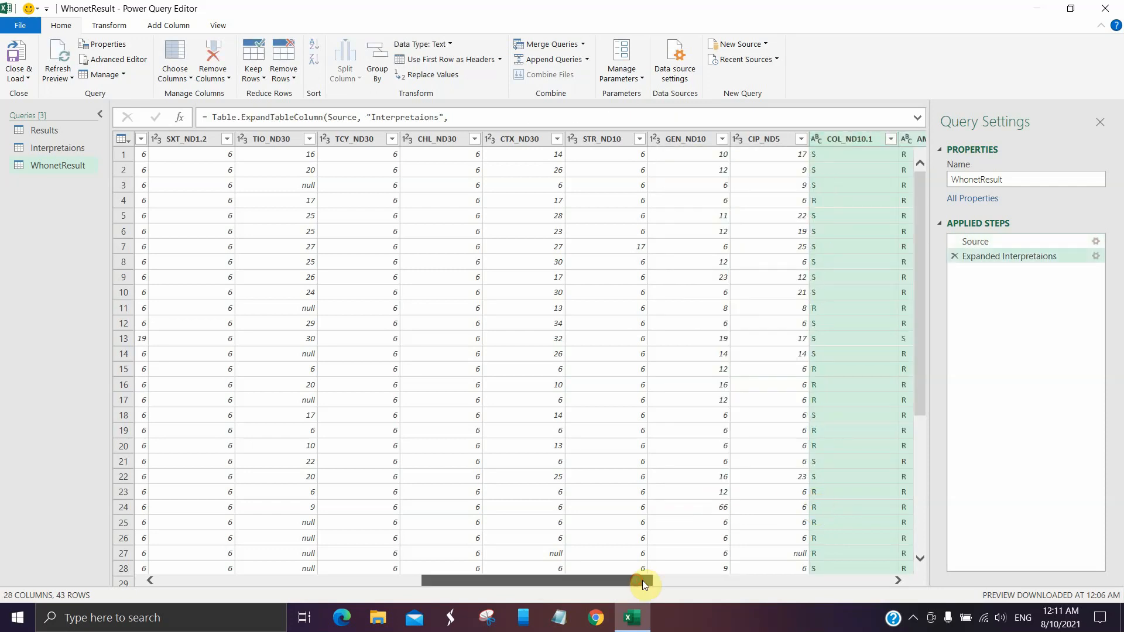
Rename the expanded interpretation columns to their antibiotic code plus _RIS, from COL_RIS, AMP_RIS and SXT_RIS through CIP_RIS
left_click_drag(642, 581, 750, 582)
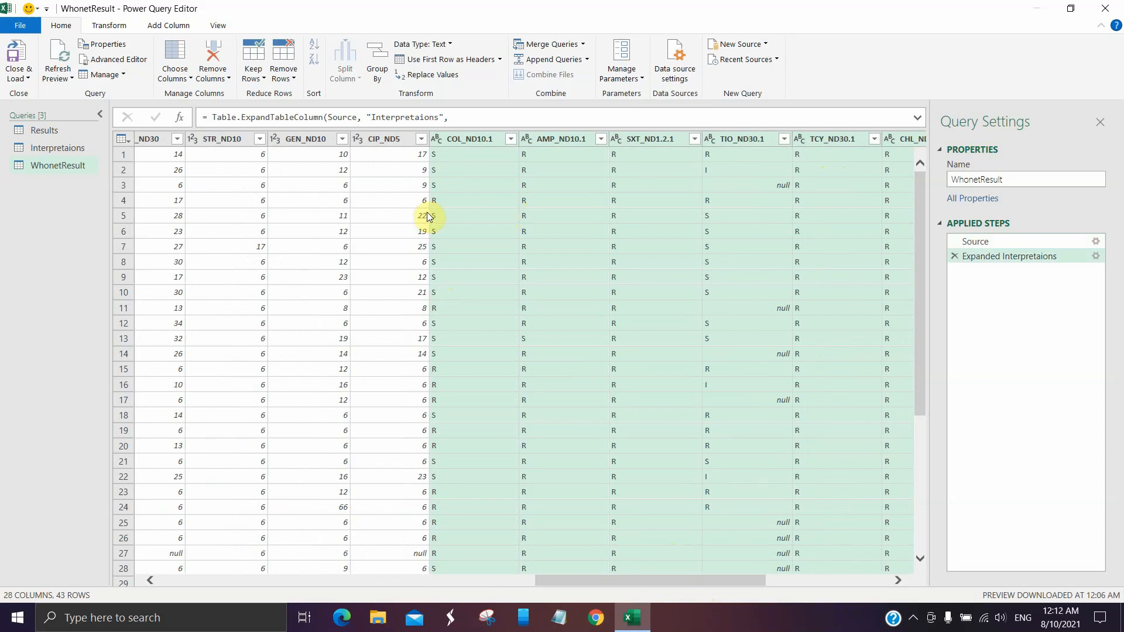
double_click(473, 138)
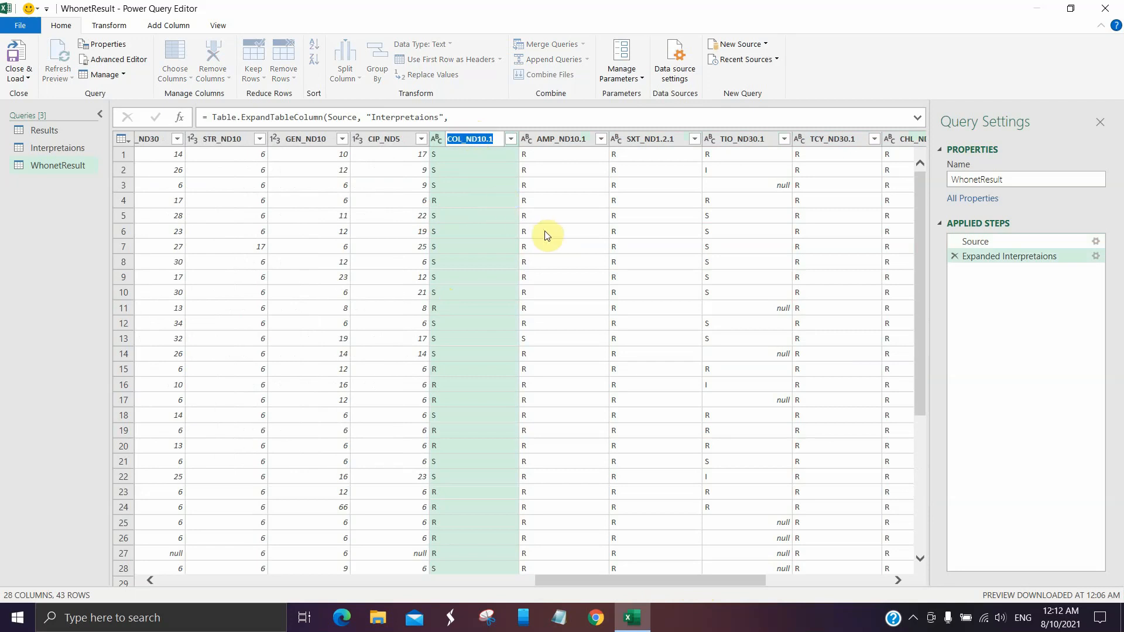
type("COL_RIS")
key("Return")
double_click(550, 138)
type("AMP_RIS")
key("Return")
double_click(645, 139)
type("SXT_")
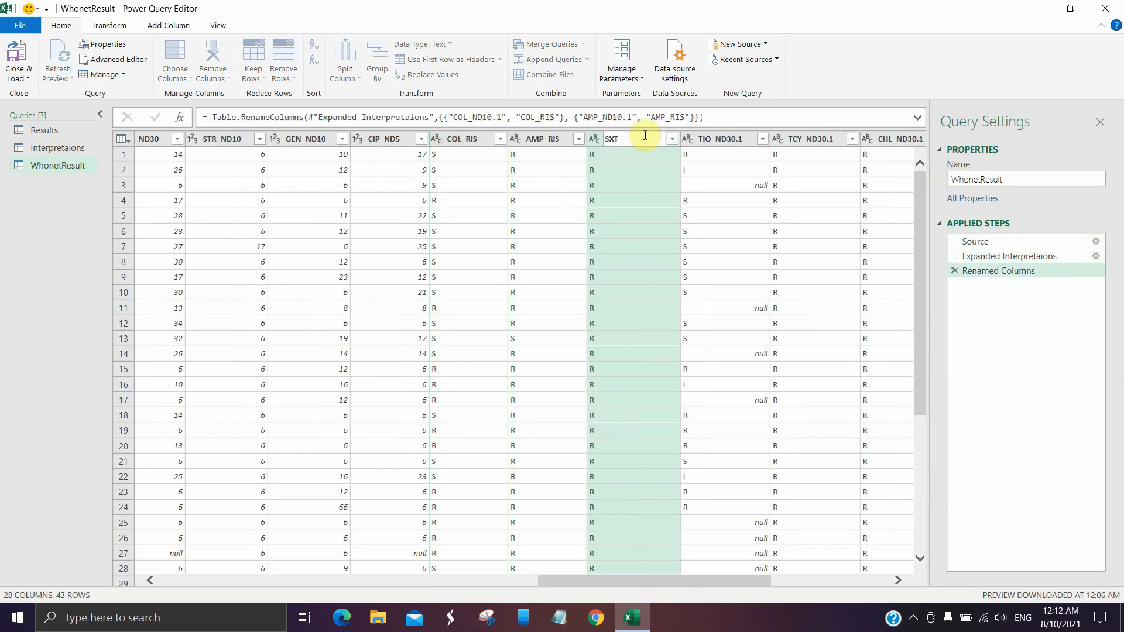
type("RIS")
key("Return")
left_click(613, 326)
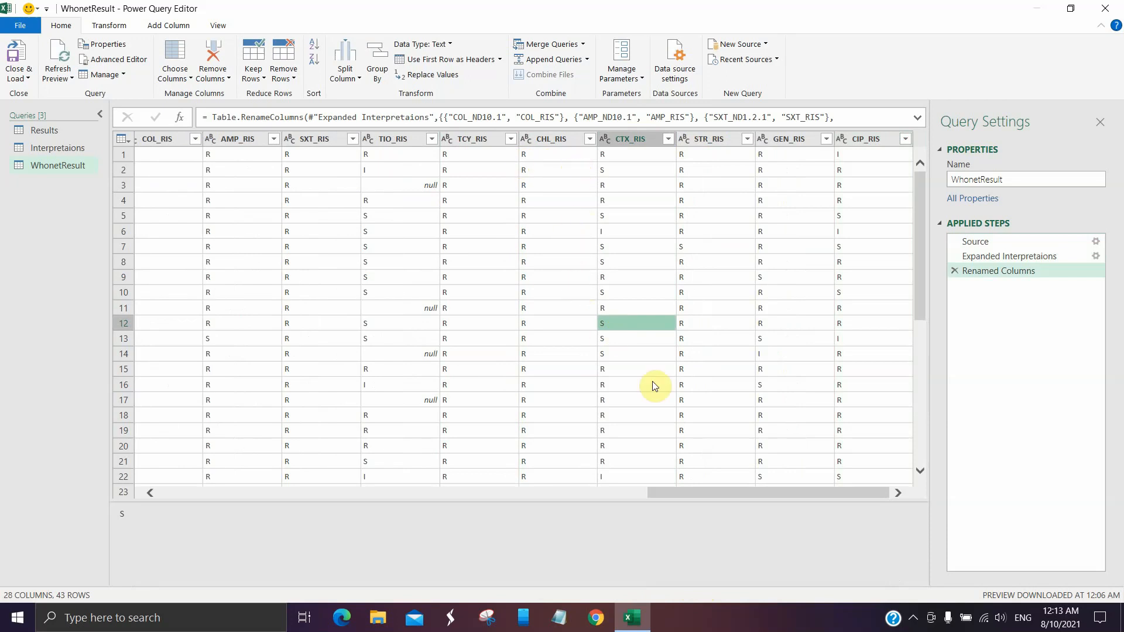
Reorder the columns so each _RIS column directly follows its matching result column, such as COL_RIS after COL_ND10
left_click_drag(684, 493, 525, 494)
left_click(865, 139)
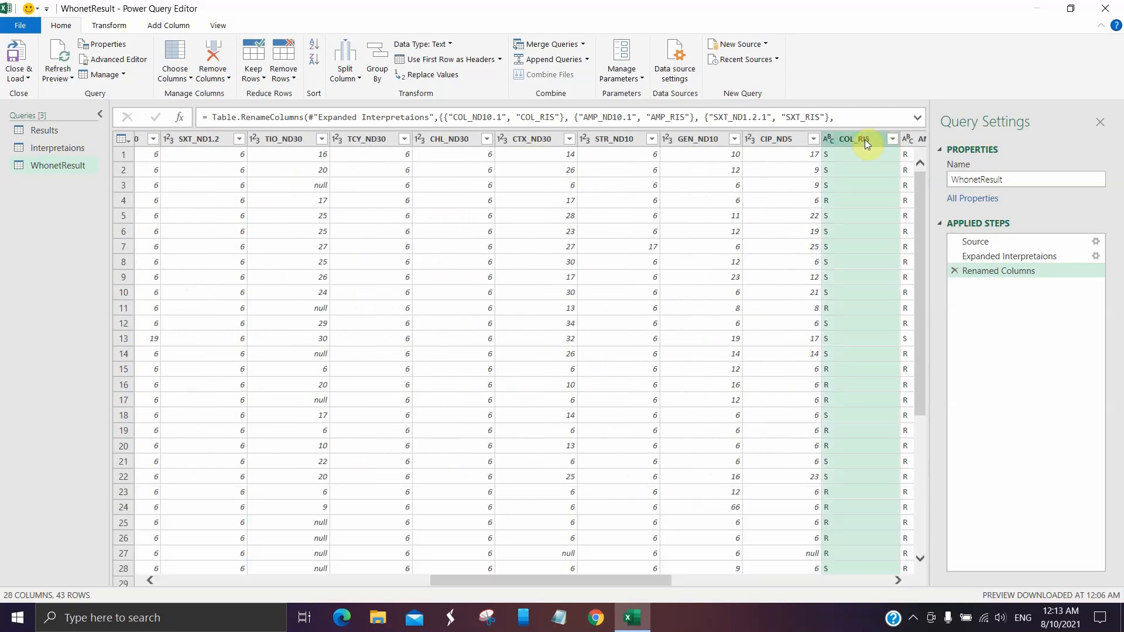
left_click_drag(865, 140, 328, 154)
left_click_drag(692, 139, 346, 187)
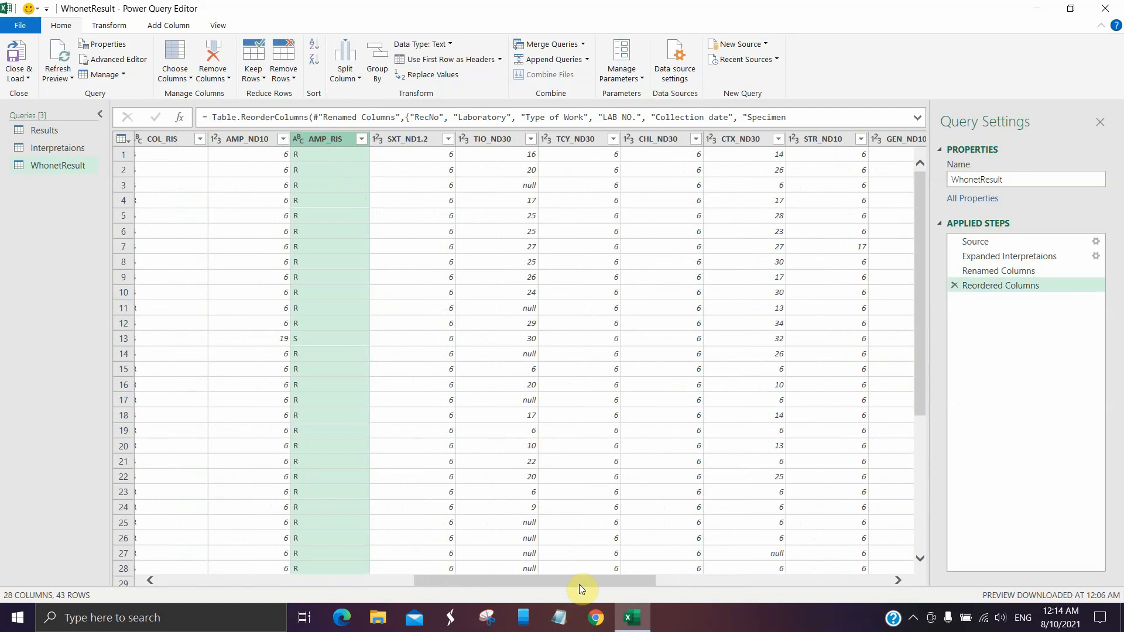
left_click_drag(578, 584, 669, 585)
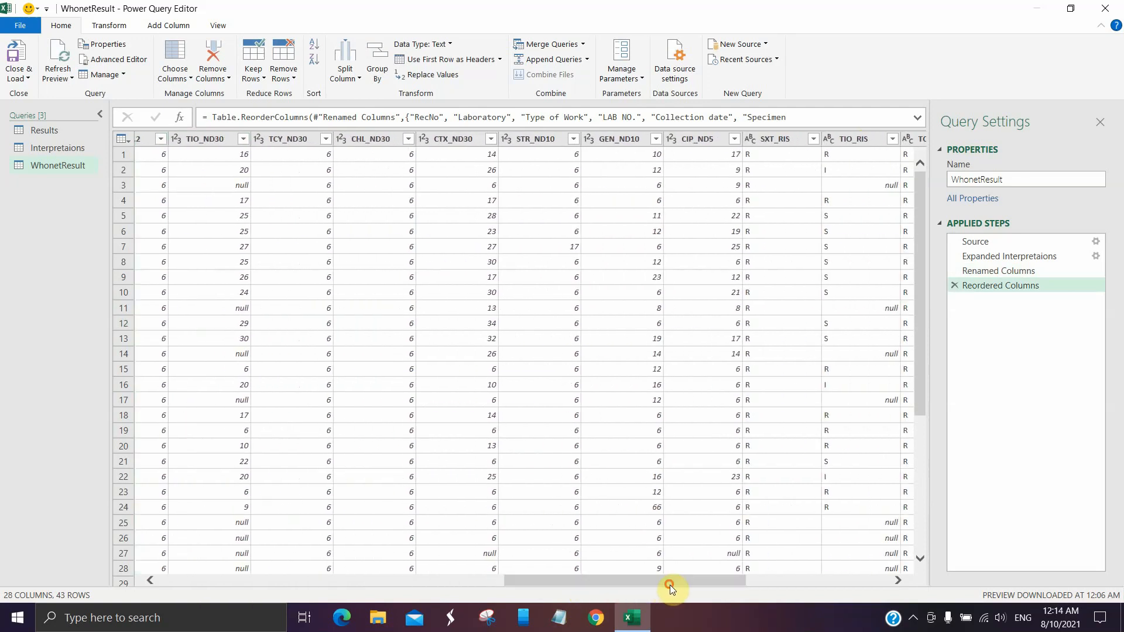
left_click_drag(781, 139, 769, 137)
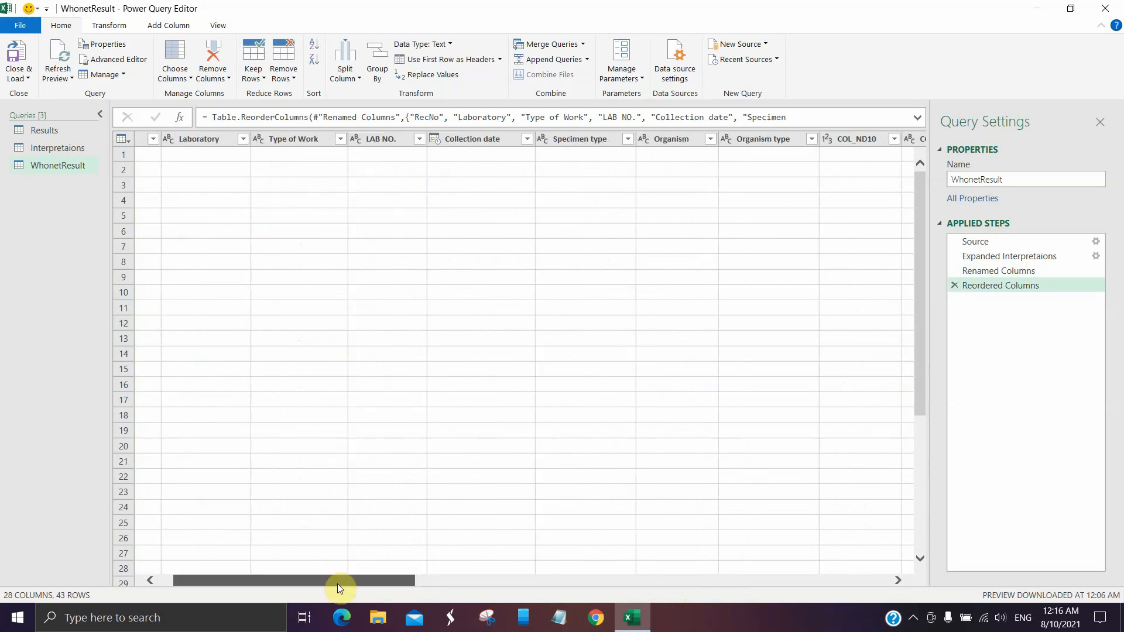
Close and load the WhonetResult query to a worksheet and save the workbook as WhonetListing.xlsx
left_click_drag(337, 585, 319, 584)
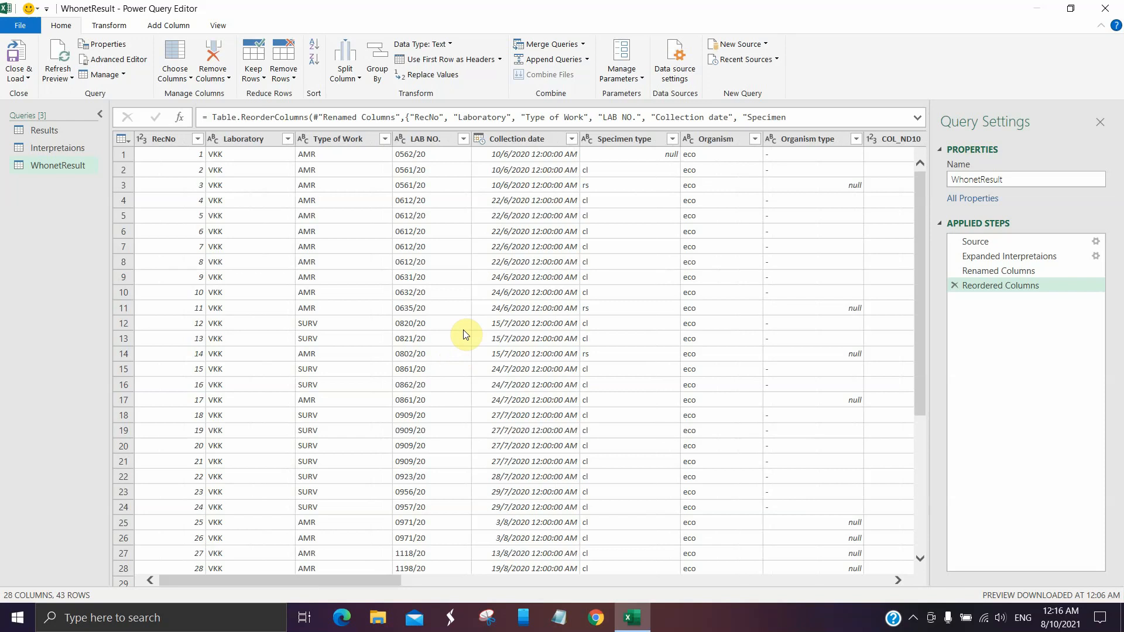
left_click(19, 74)
left_click(39, 95)
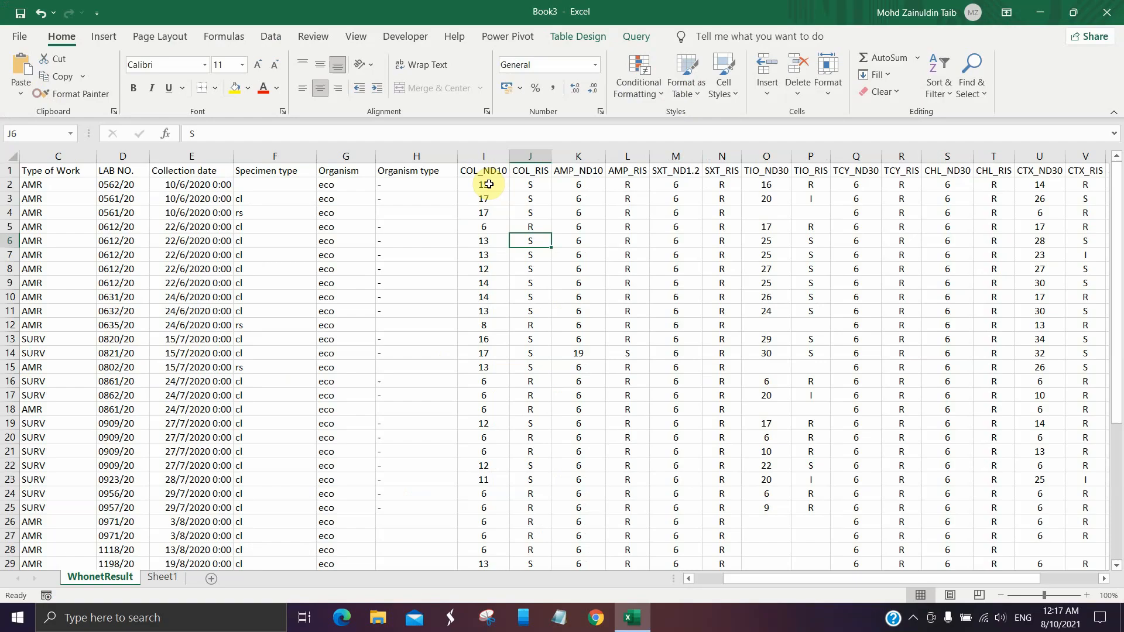
key("ctrl+s")
left_click(504, 264)
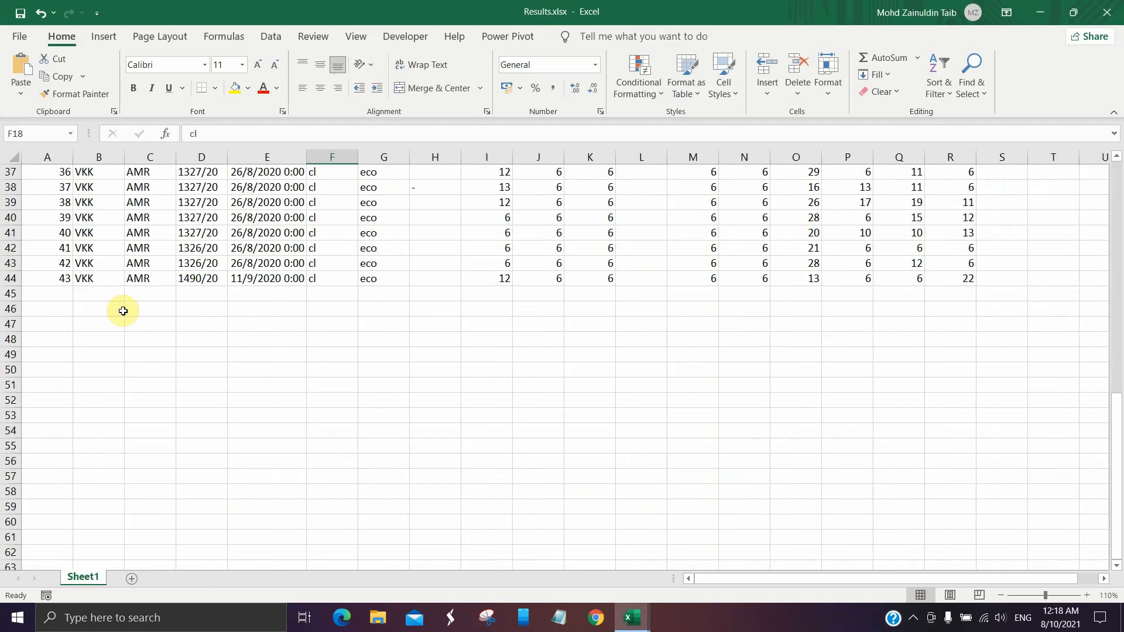
In Results.xlsx, duplicate the last three records from rows 42–44 into rows 45–47 and number their RecNo 44 to 46
left_click_drag(50, 249, 964, 279)
key("ctrl+c")
left_click(47, 295)
right_click(50, 298)
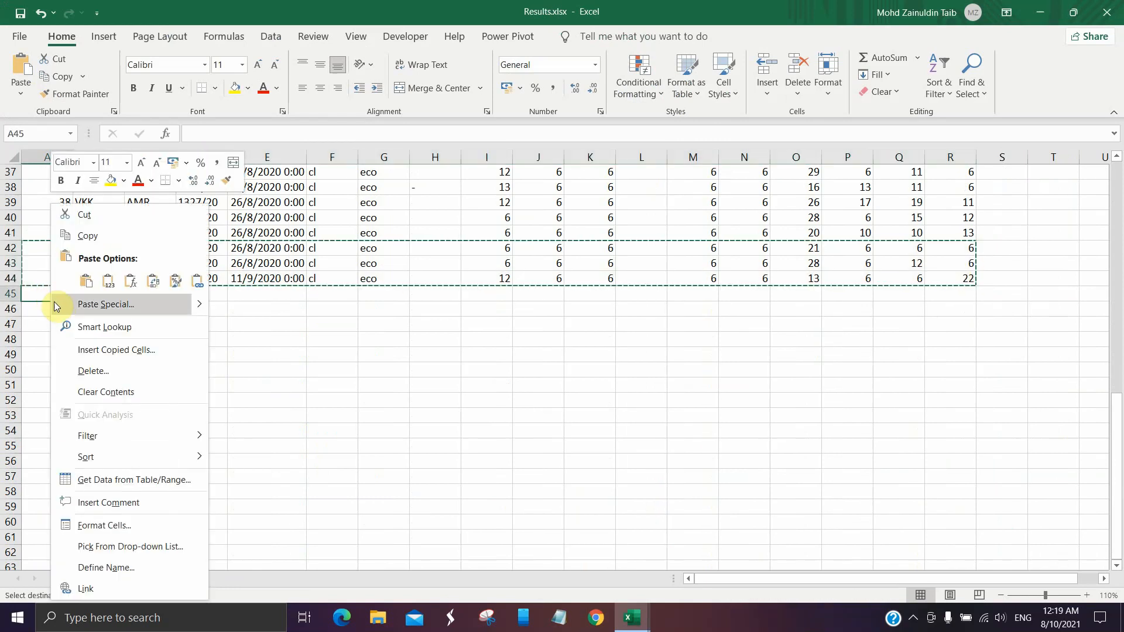
left_click(86, 281)
left_click(85, 307)
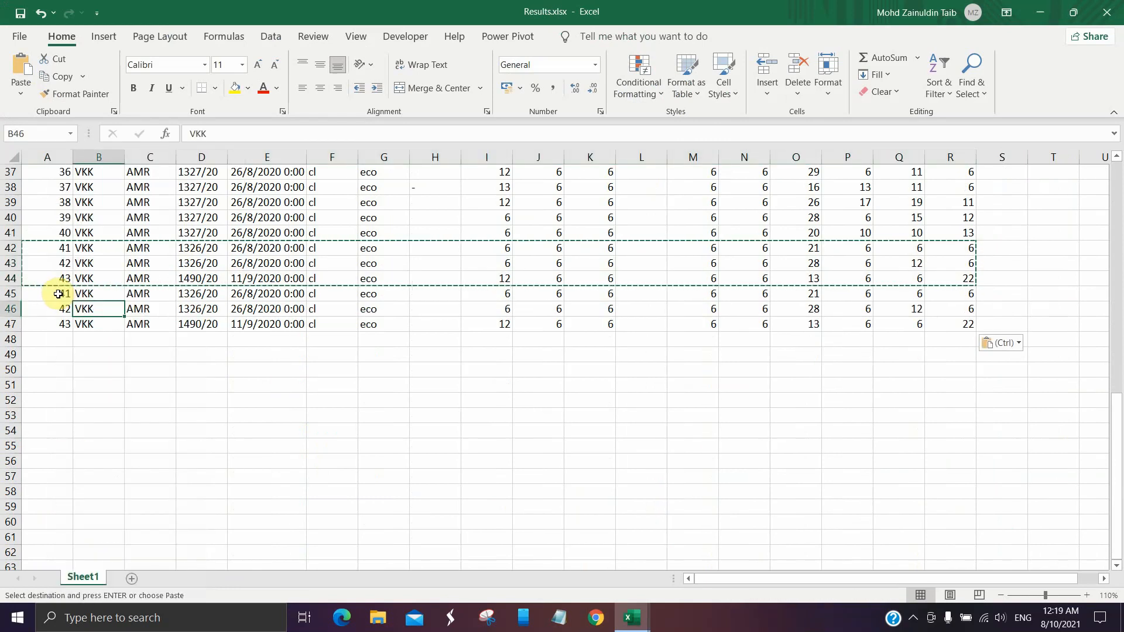
key("Escape")
left_click_drag(56, 264, 51, 323)
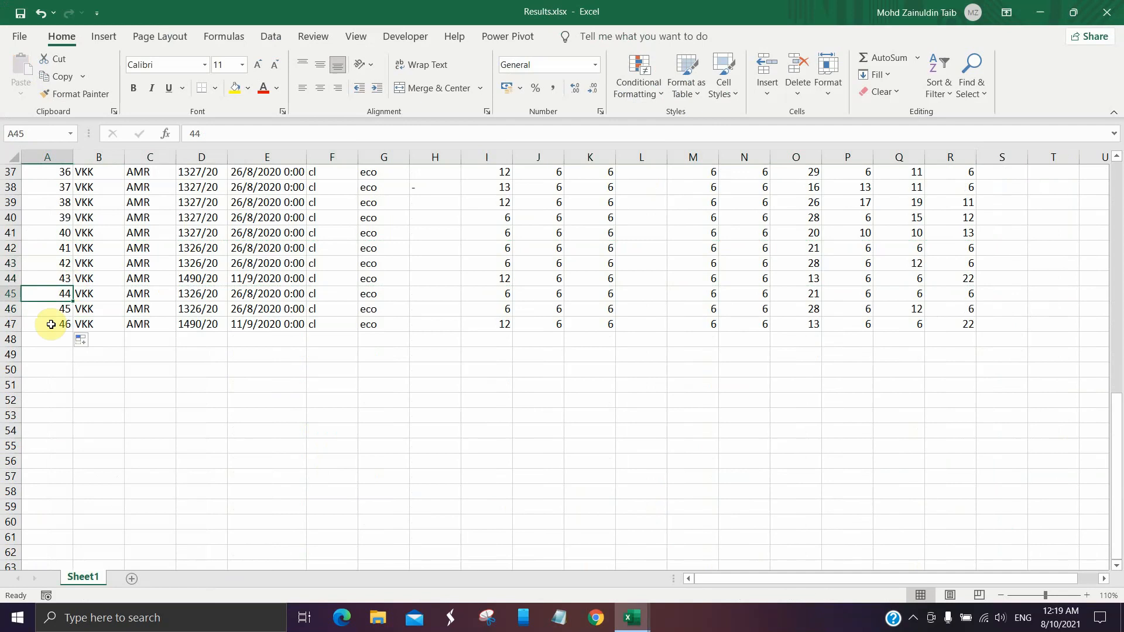
left_click(52, 323)
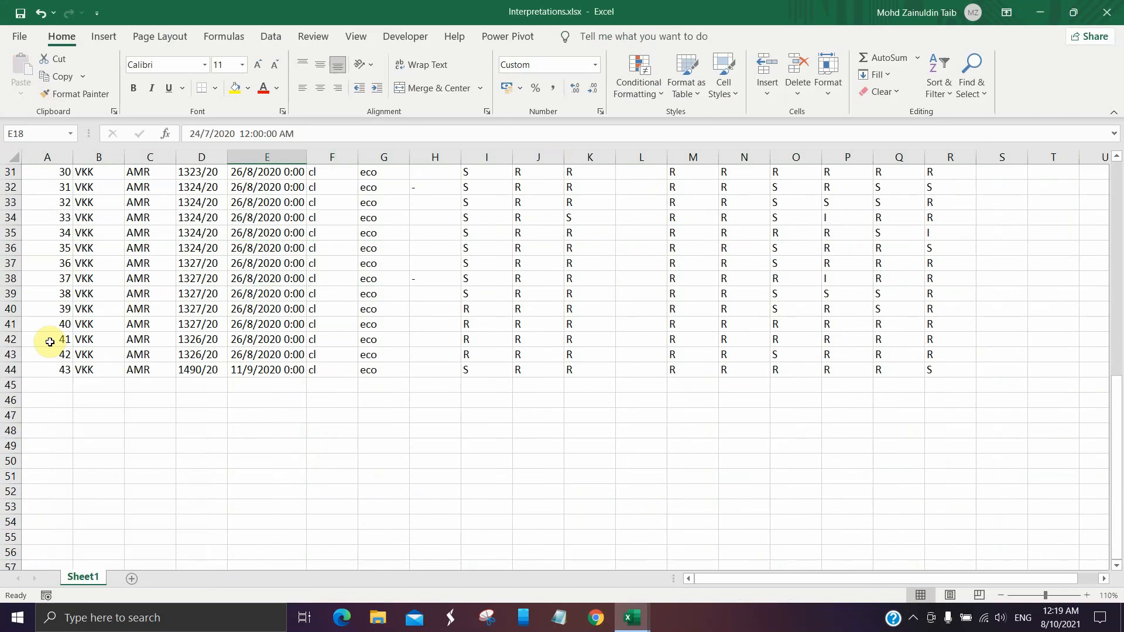
In Interpretations.xlsx, duplicate the records in rows 42–44 into rows 45–47 and continue their RecNo numbering from 44 to 46
left_click_drag(50, 342, 494, 369)
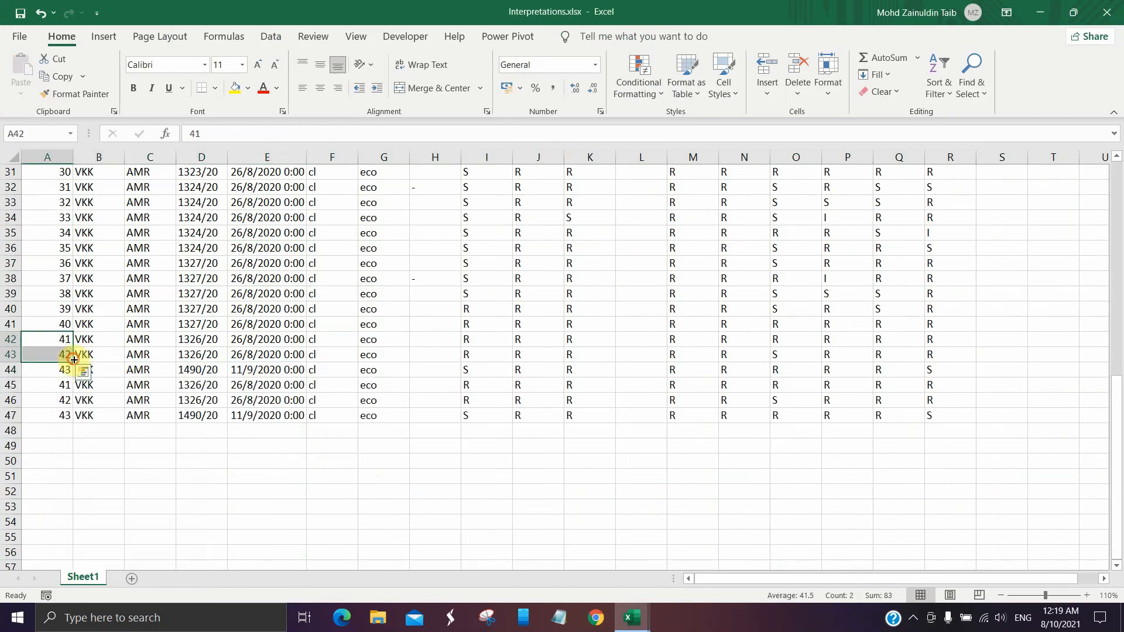
left_click_drag(74, 359, 65, 416)
left_click(59, 324)
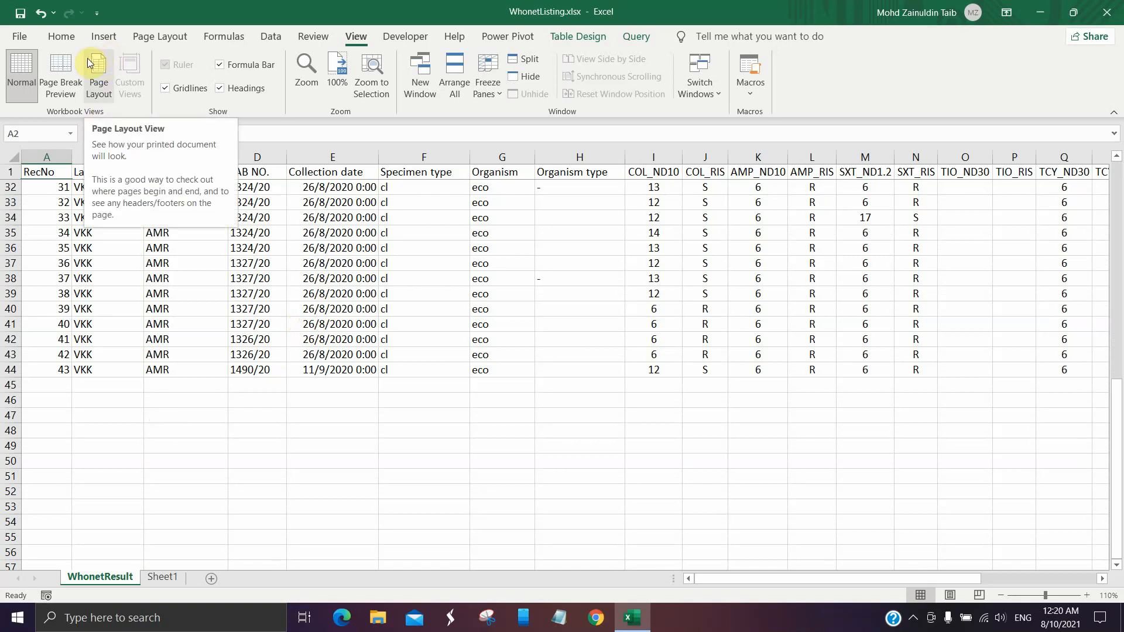
Refresh all data connections in WhonetListing.xlsx
left_click(271, 37)
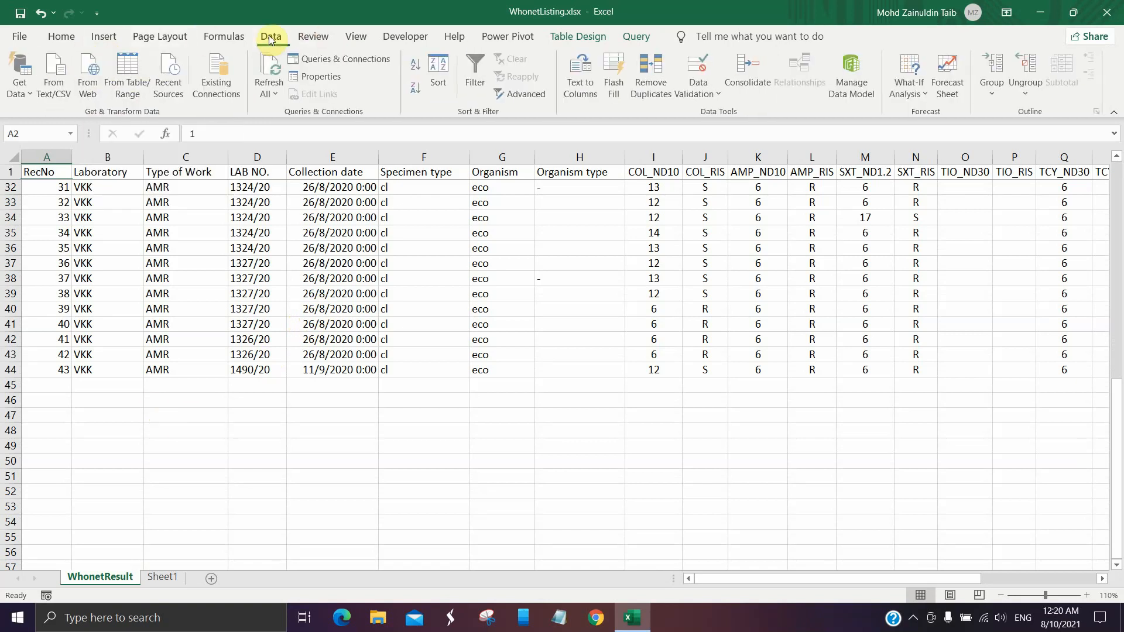
left_click(273, 75)
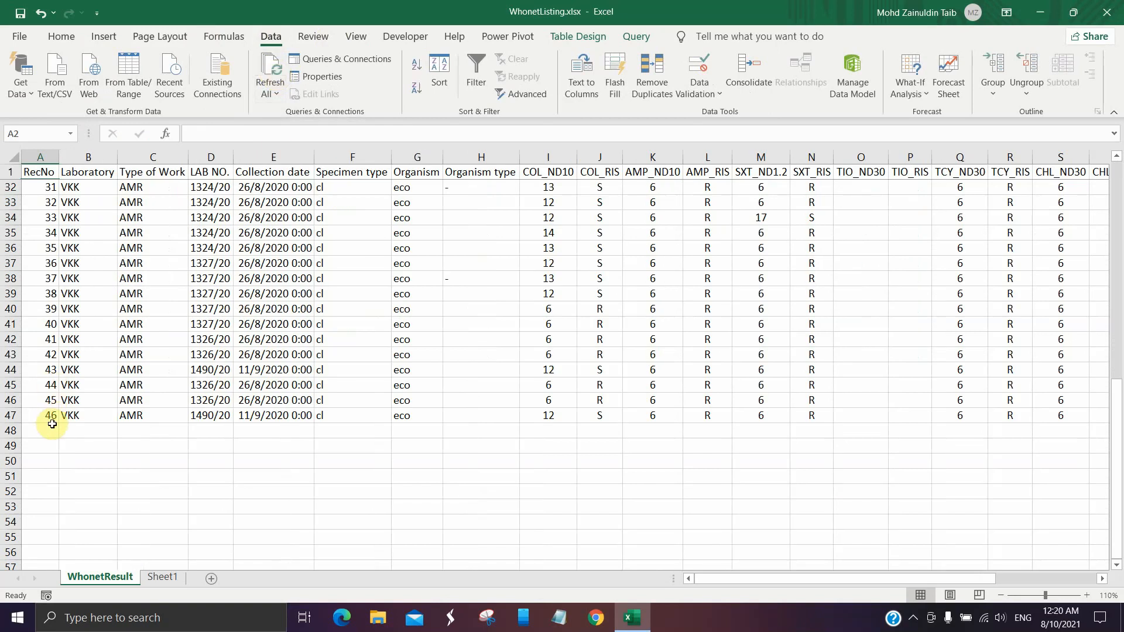